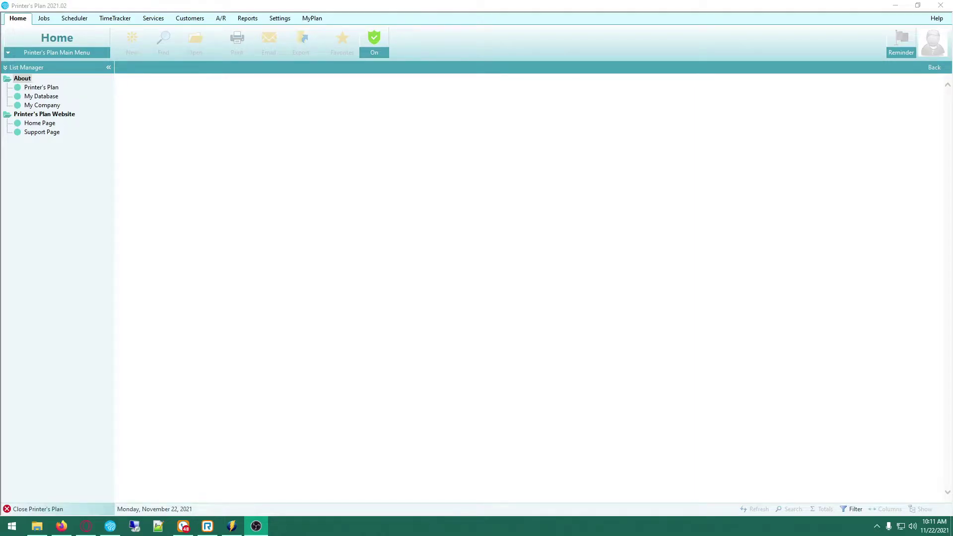
Step: Review the list of paper and media vendors in the settings, and close it
{"action": "left_click", "coordinate": [287, 19]}
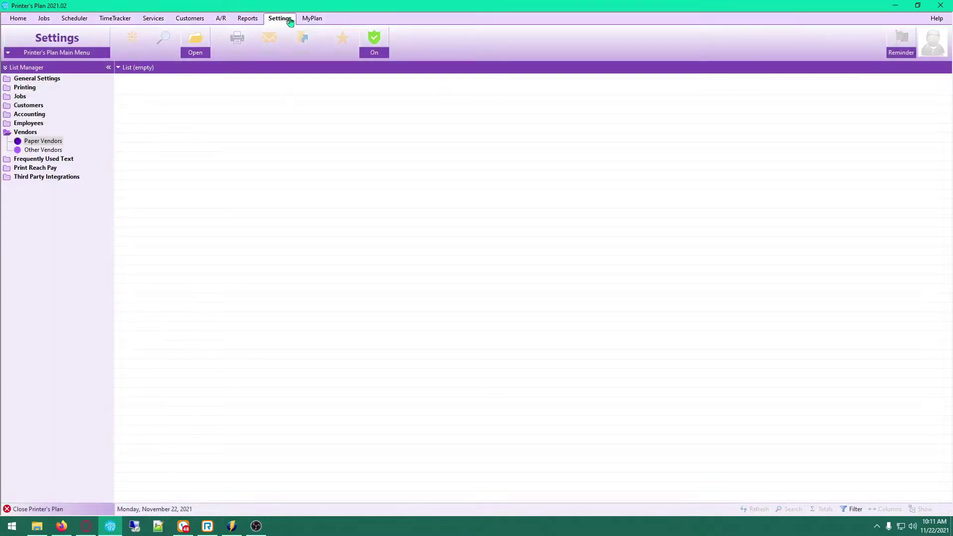
{"action": "left_click", "coordinate": [44, 142]}
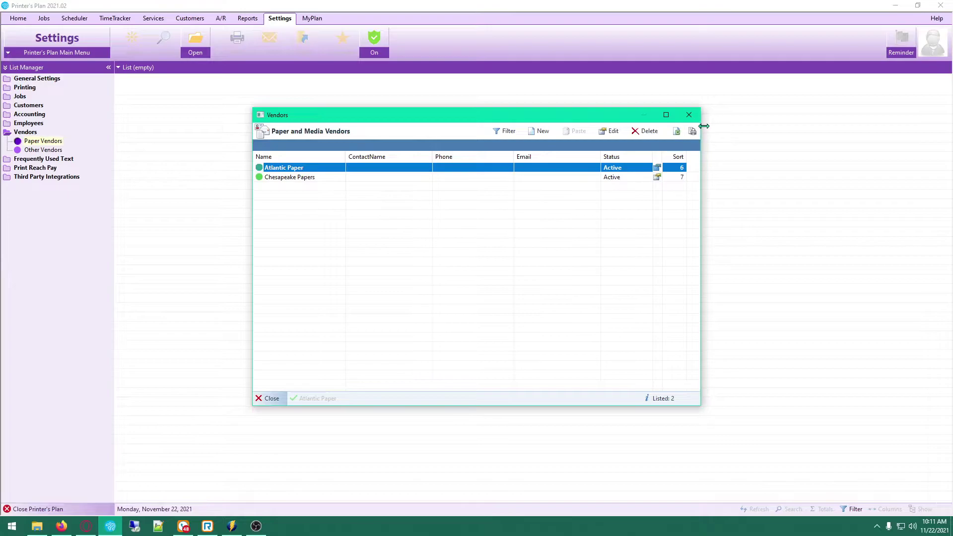
{"action": "left_click", "coordinate": [690, 115]}
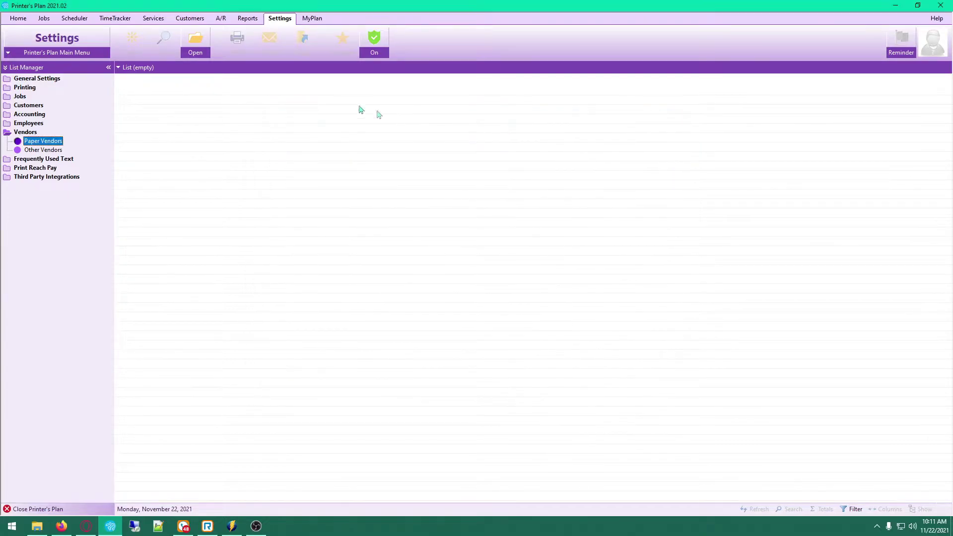
Step: Create a new Bond paper service named 20# White and assign it to the Paper sales department
{"action": "left_click", "coordinate": [155, 20]}
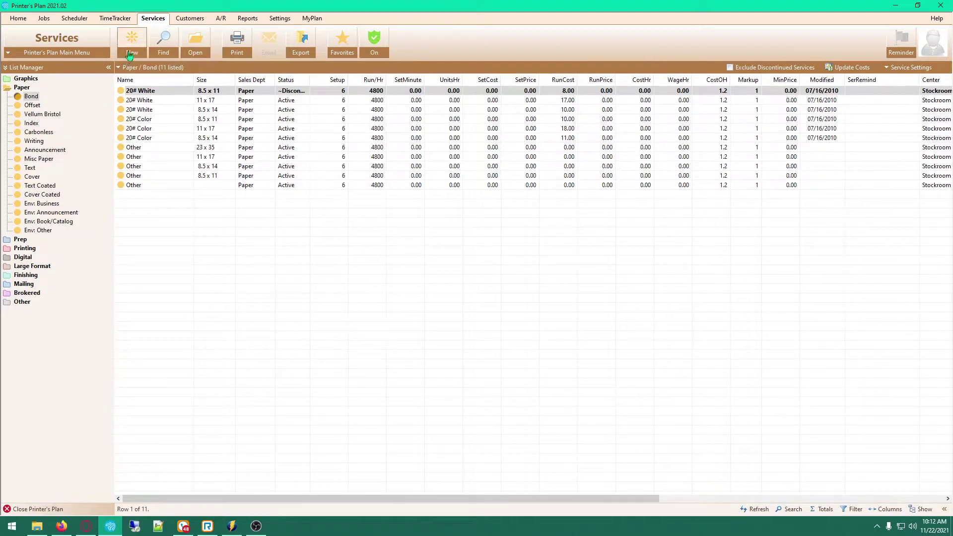
{"action": "left_click", "coordinate": [143, 39]}
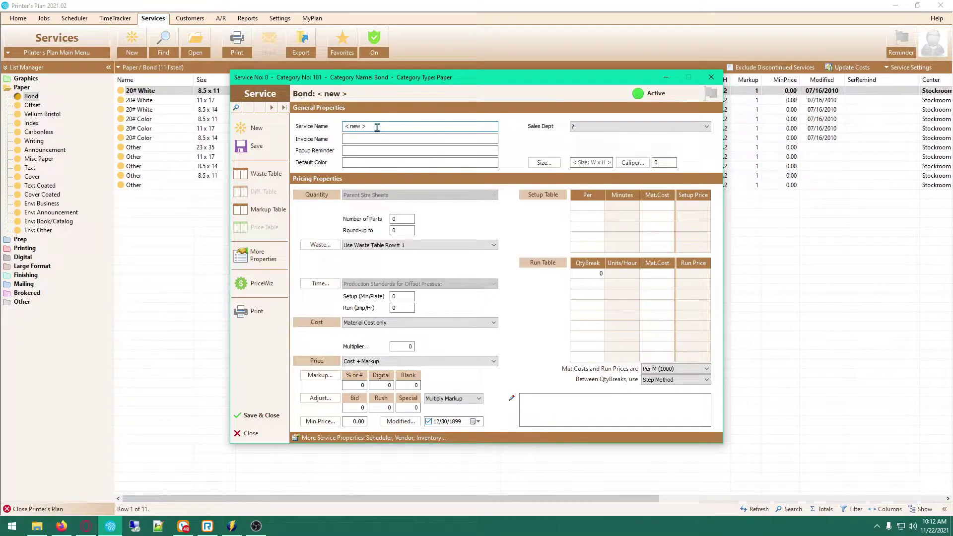
{"action": "type", "text": "20# White"}
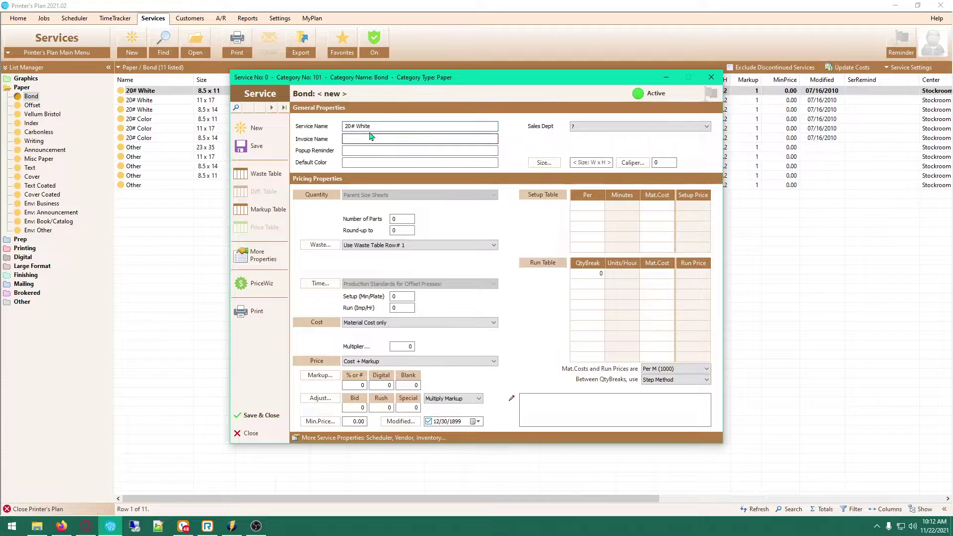
{"action": "left_click", "coordinate": [592, 127]}
{"action": "left_click", "coordinate": [580, 200]}
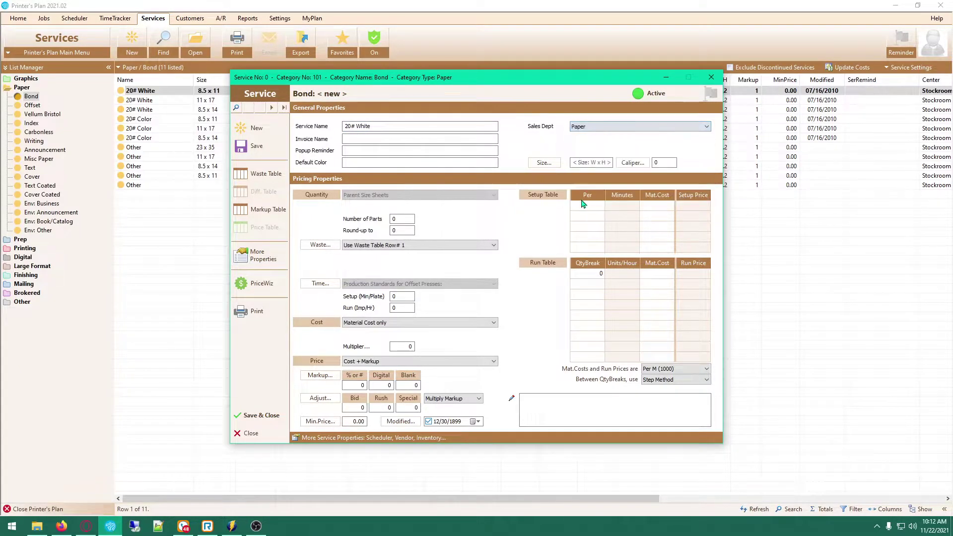
Step: Set the paper size of the new Bond service to 8.5 x 11
{"action": "left_click", "coordinate": [354, 139]}
{"action": "left_click", "coordinate": [601, 166]}
{"action": "type", "text": "8.50"}
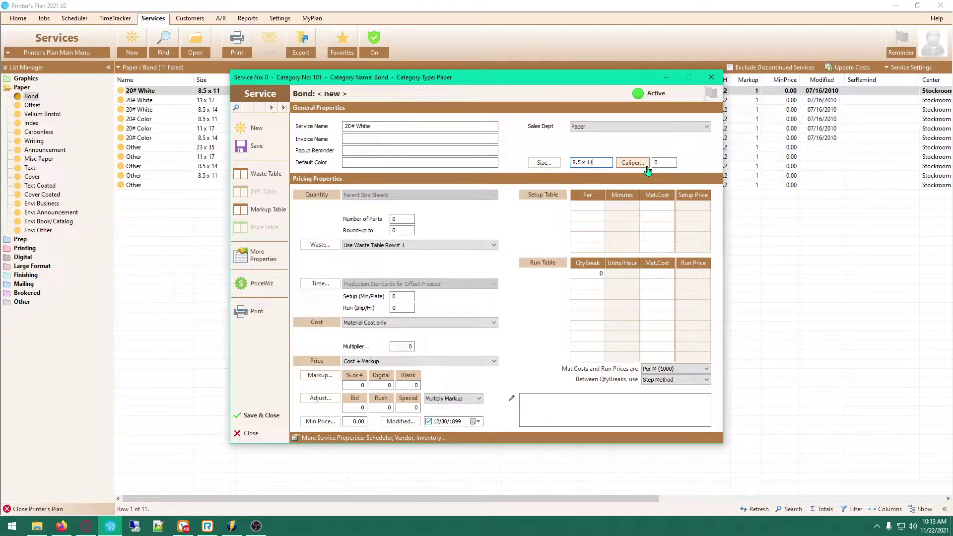
Step: Look up the 20# Bond thickness in the paper caliper table and set the service's caliper to .004
{"action": "left_click", "coordinate": [632, 162]}
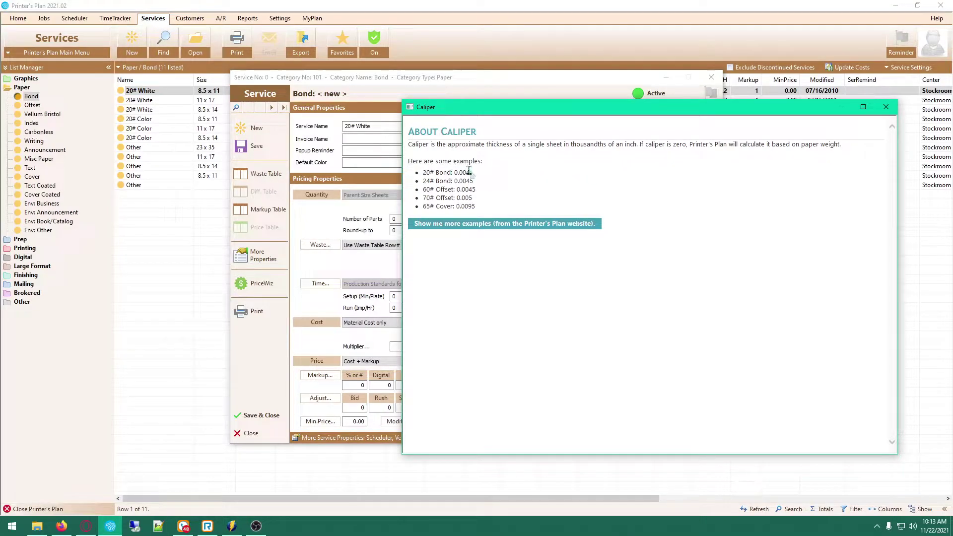
{"action": "left_click_drag", "start_coordinate": [470, 172], "coordinate": [457, 173]}
{"action": "left_click", "coordinate": [494, 224]}
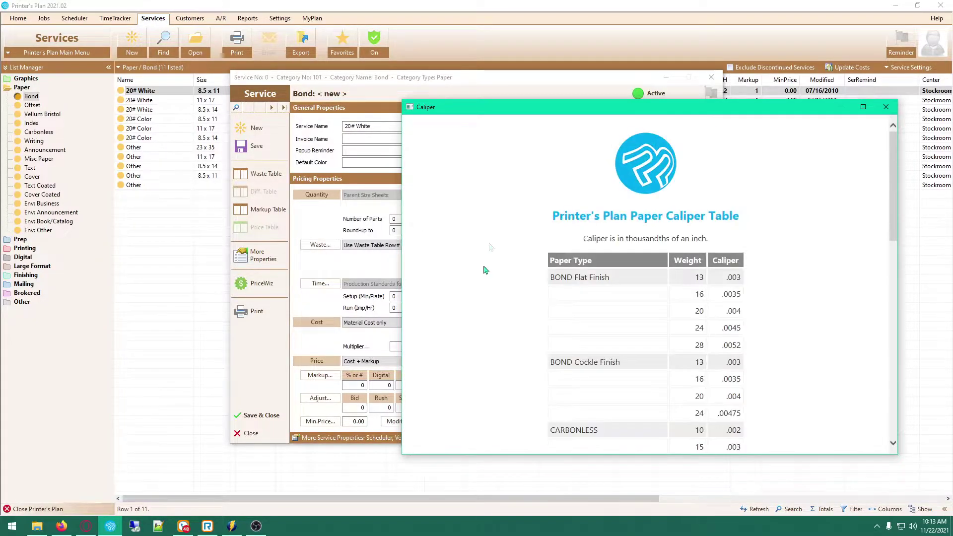
{"action": "scroll", "coordinate": [620, 331], "scroll_direction": "down", "scroll_amount": 5}
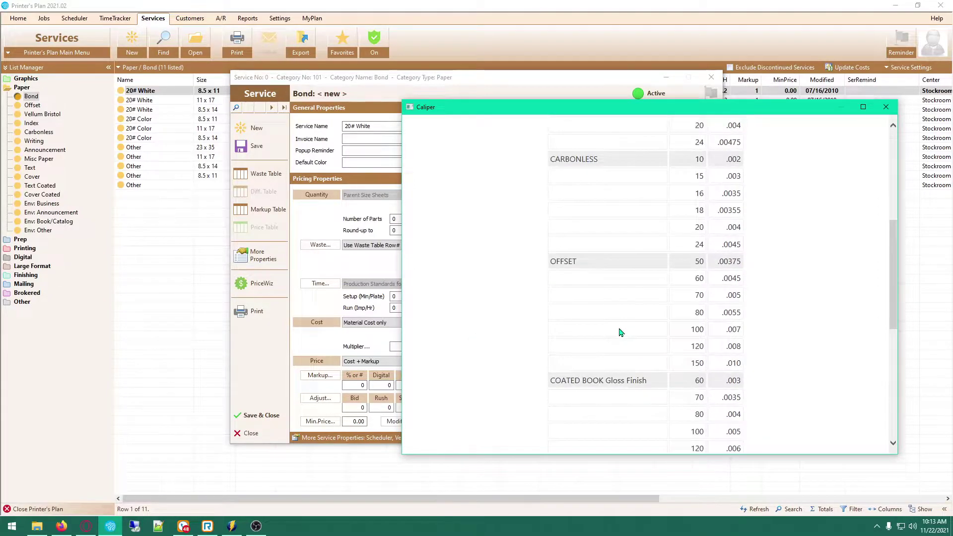
{"action": "scroll", "coordinate": [617, 330], "scroll_direction": "down", "scroll_amount": 8}
{"action": "scroll", "coordinate": [784, 387], "scroll_direction": "up", "scroll_amount": 13}
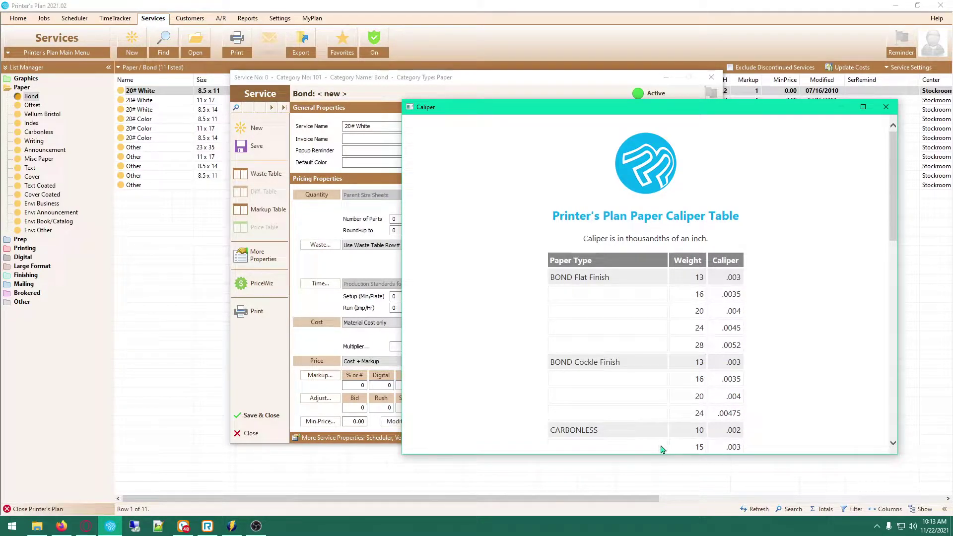
{"action": "left_click", "coordinate": [886, 107]}
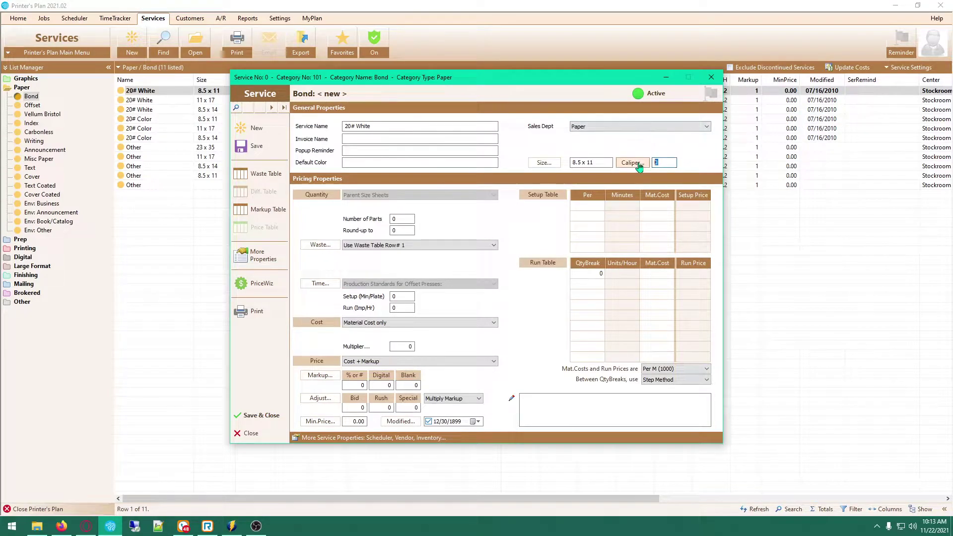
{"action": "type", "text": ".004"}
Step: Examine the number of parts setting and the available waste options for the paper, including the waste table rows and built-in formula
{"action": "left_click", "coordinate": [394, 218]}
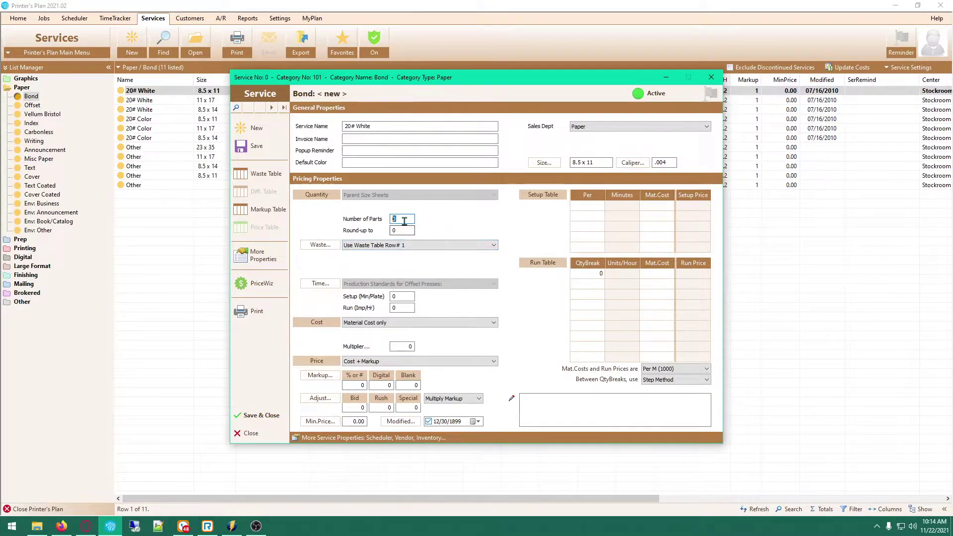
{"action": "left_click", "coordinate": [664, 274]}
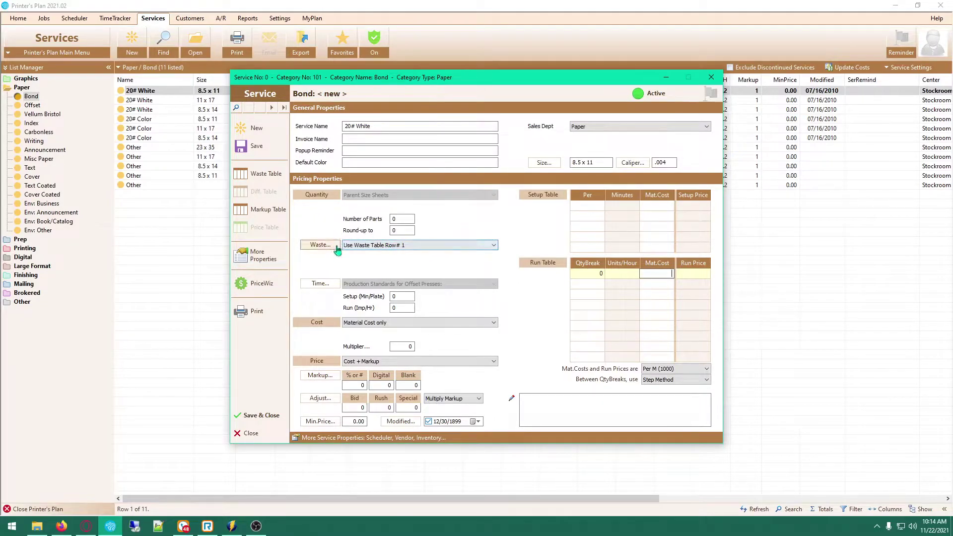
{"action": "left_click", "coordinate": [403, 248]}
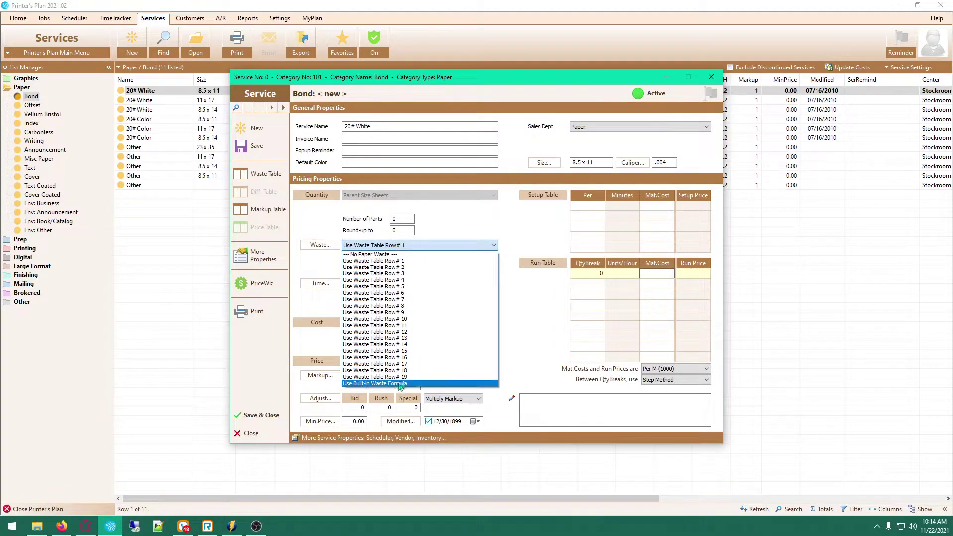
{"action": "left_click", "coordinate": [335, 233]}
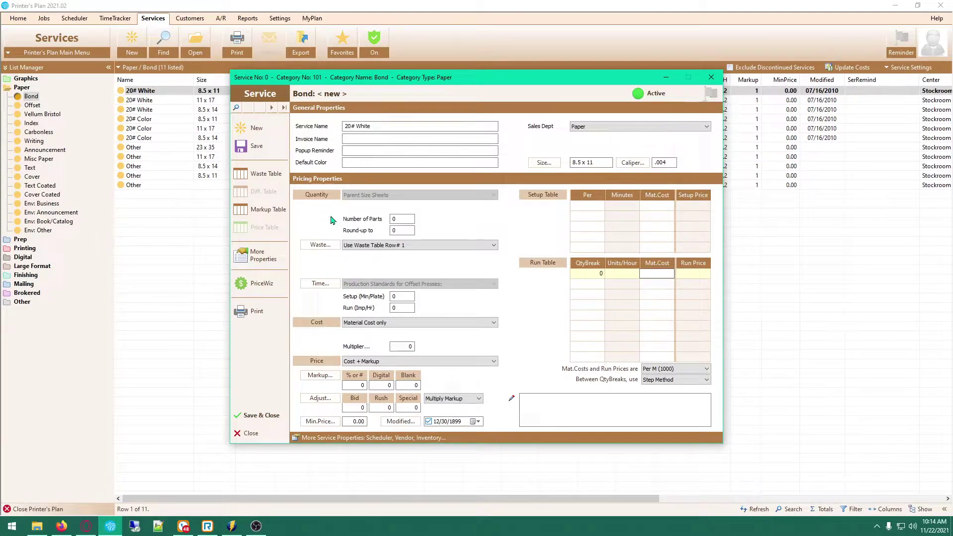
{"action": "left_click", "coordinate": [396, 245]}
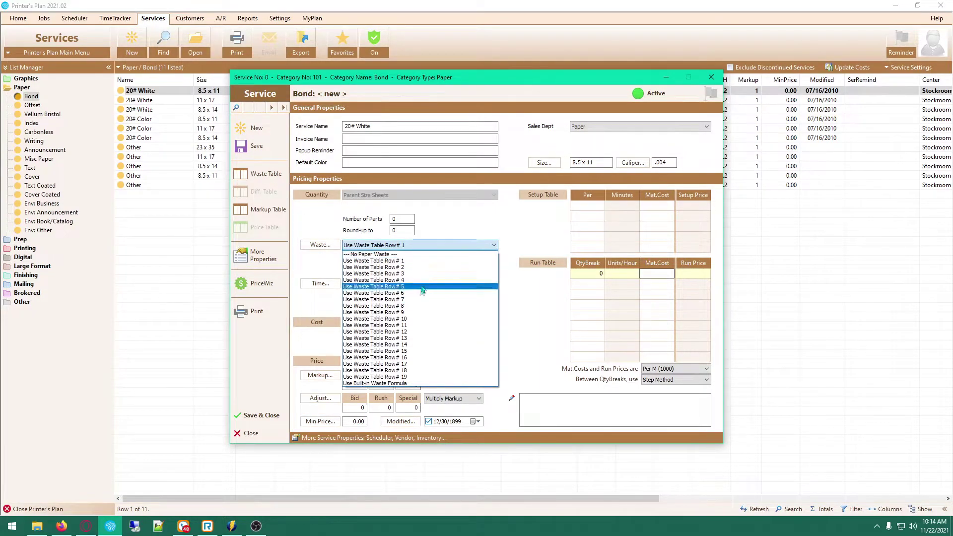
{"action": "left_click", "coordinate": [330, 232]}
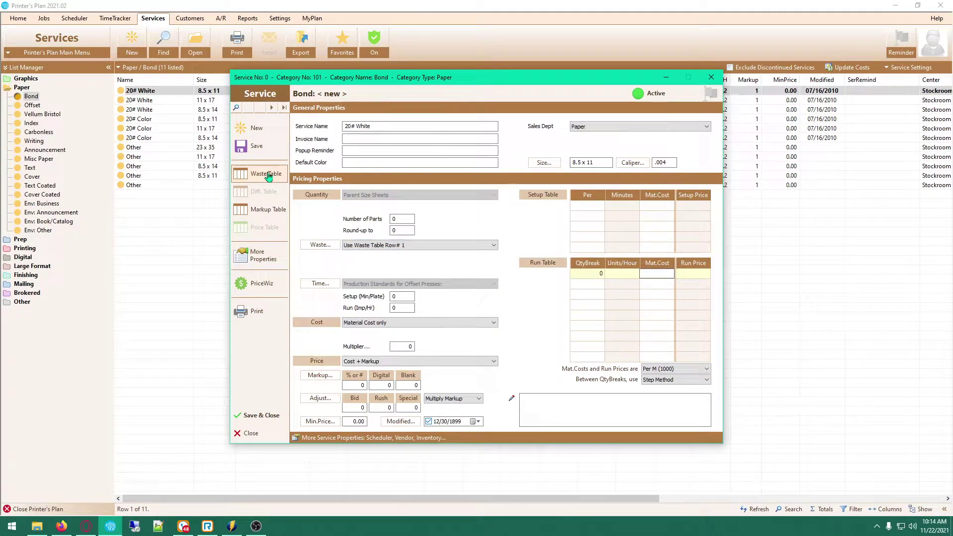
Step: Examine the Waste Table's impression breaks, setup sheets, waste percentages and waste limit row, and leave it without saving changes
{"action": "left_click", "coordinate": [269, 176]}
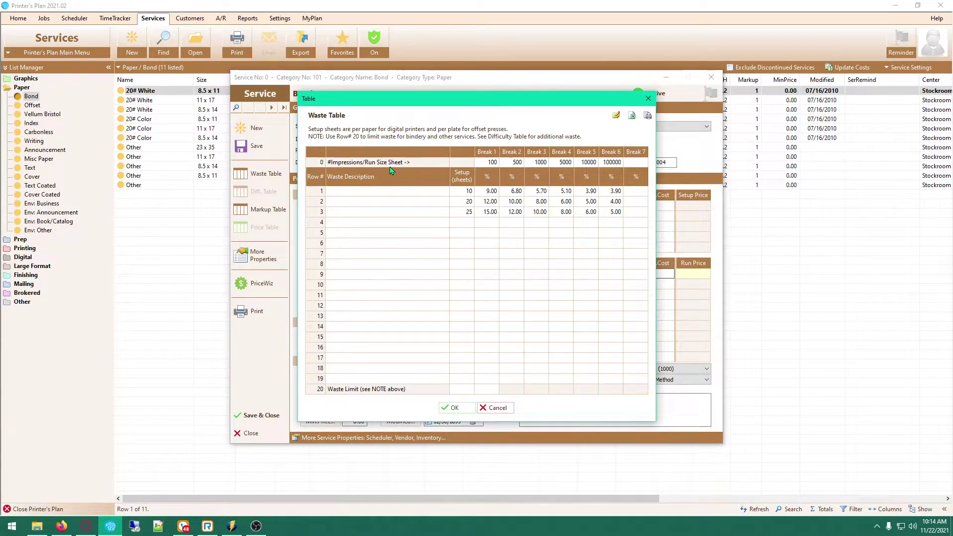
{"action": "left_click", "coordinate": [495, 165]}
{"action": "key", "text": "Tab"}
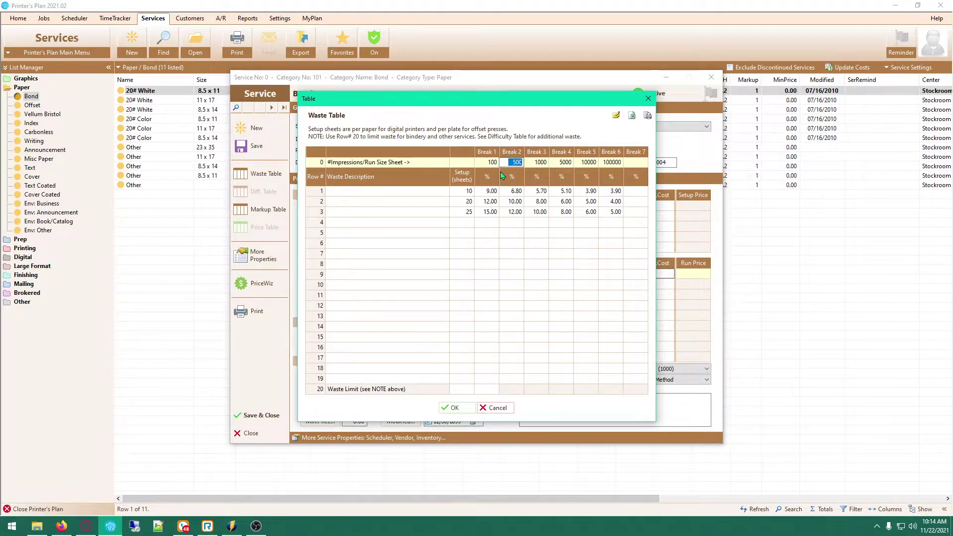
{"action": "left_click", "coordinate": [482, 194]}
{"action": "key", "text": "Tab"}
{"action": "key", "text": "Tab"}
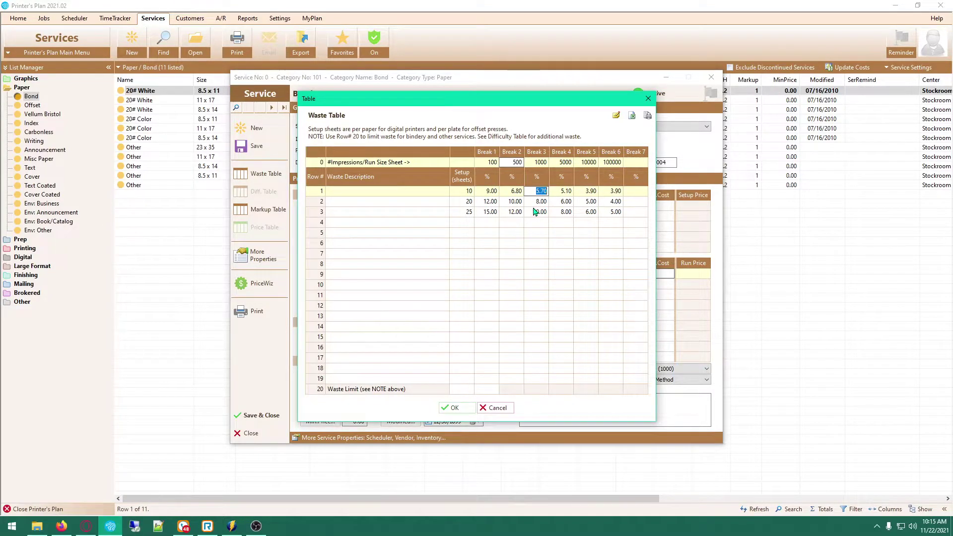
{"action": "left_click", "coordinate": [466, 193]}
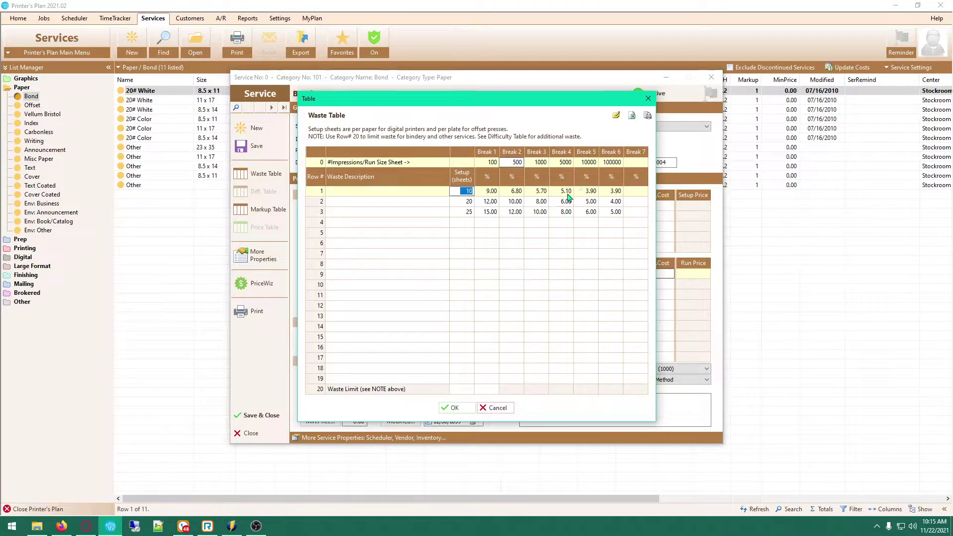
{"action": "left_click", "coordinate": [540, 192]}
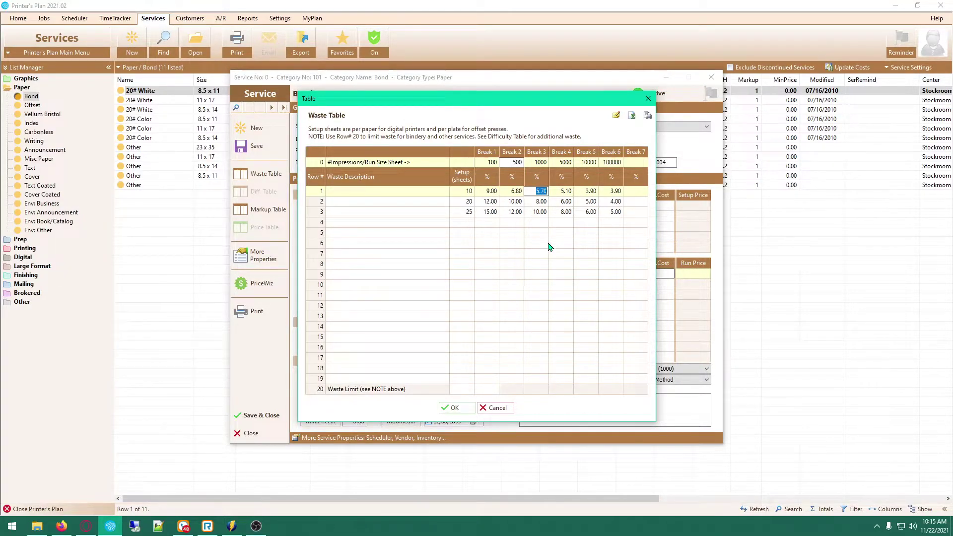
{"action": "left_click", "coordinate": [466, 389]}
{"action": "left_click", "coordinate": [481, 389]}
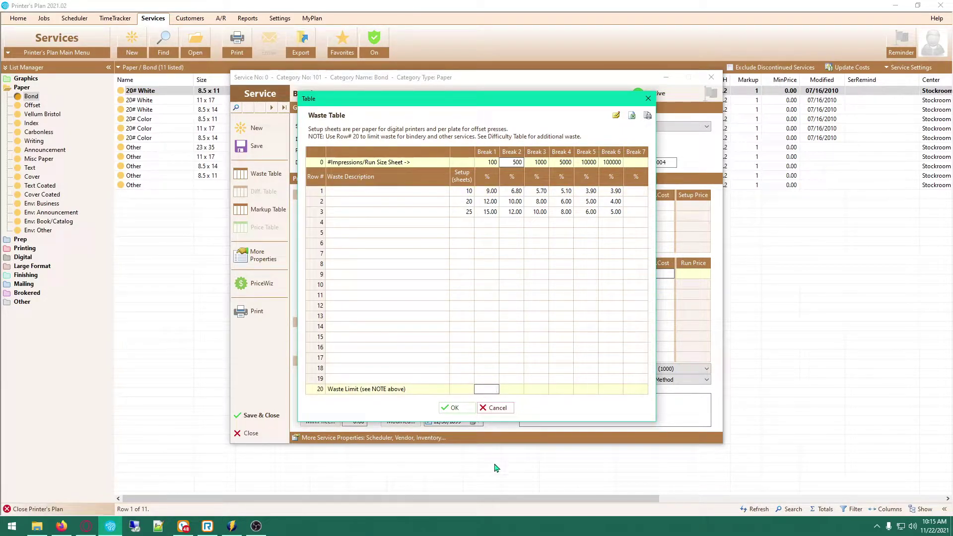
{"action": "left_click", "coordinate": [502, 412]}
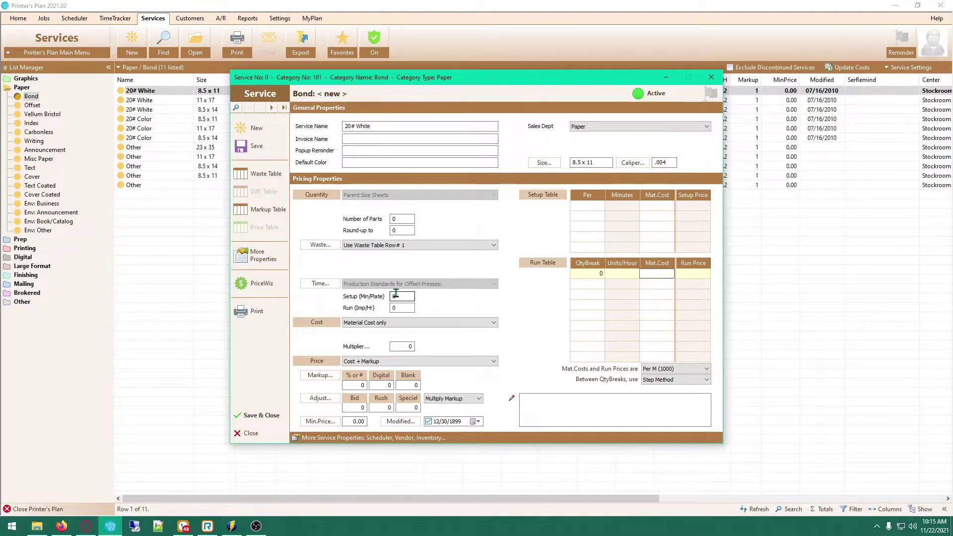
Step: Set the offset press production standards to 5 setup minutes per plate and 3000 run impressions per hour
{"action": "left_click_drag", "start_coordinate": [405, 297], "coordinate": [371, 297]}
{"action": "type", "text": "5"}
{"action": "key", "text": "Tab"}
{"action": "type", "text": "3000"}
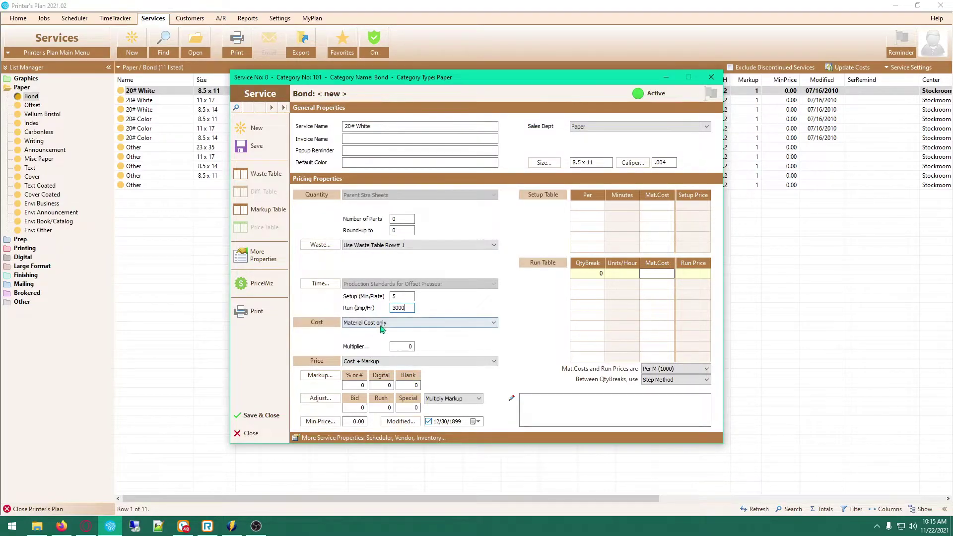
Step: Base the cost on Material Cost only and enter a run table material cost of 8.00, priced Per M (1000)
{"action": "left_click", "coordinate": [403, 346]}
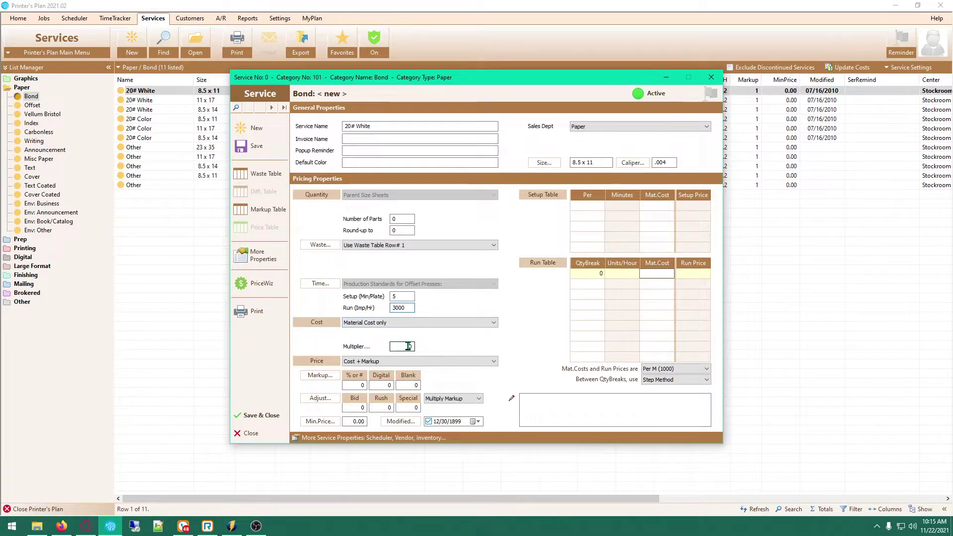
{"action": "left_click", "coordinate": [369, 323]}
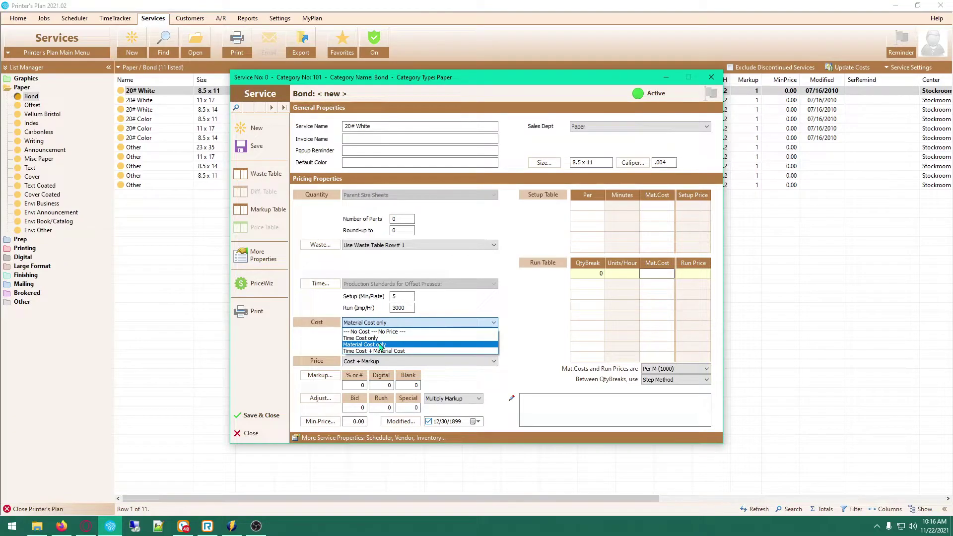
{"action": "left_click", "coordinate": [381, 344]}
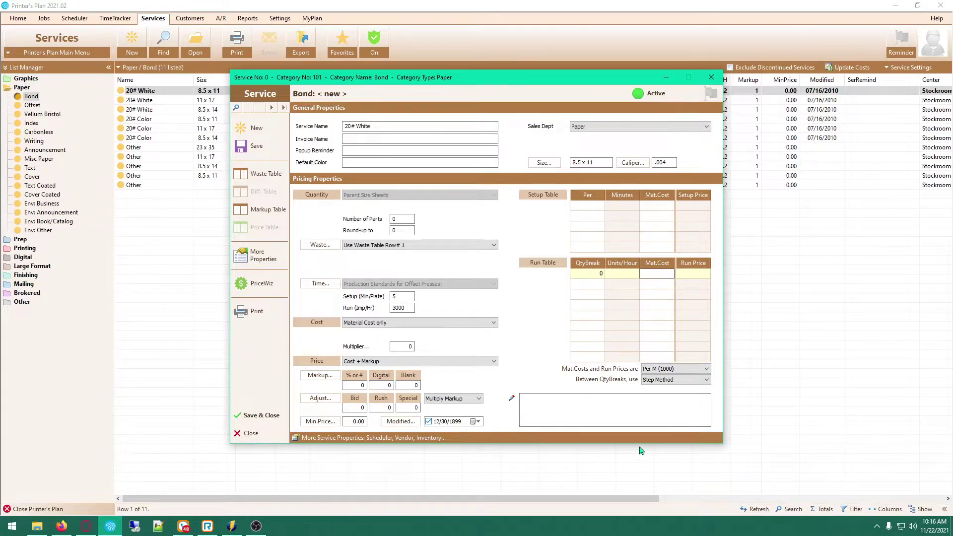
{"action": "type", "text": ".00"}
{"action": "left_click", "coordinate": [655, 372]}
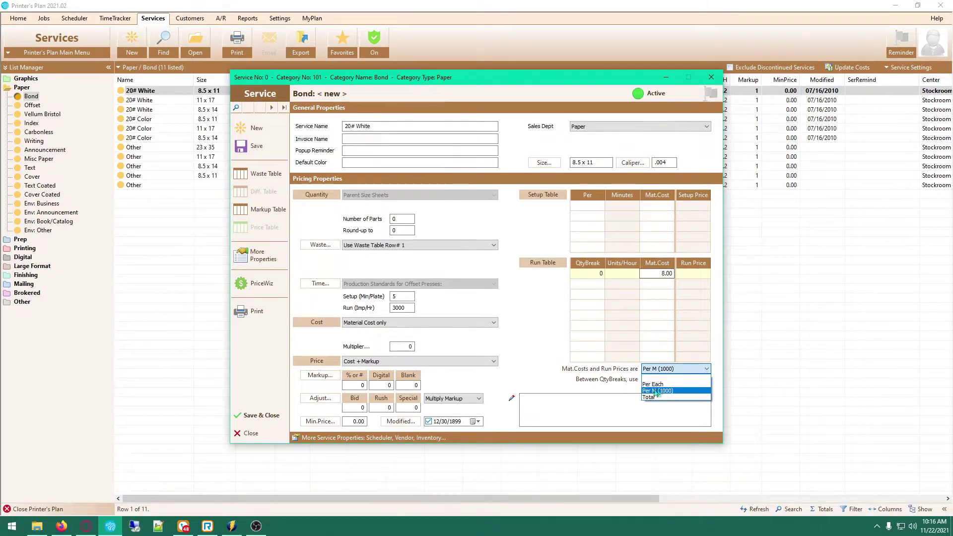
{"action": "left_click", "coordinate": [540, 309]}
{"action": "left_click", "coordinate": [666, 274]}
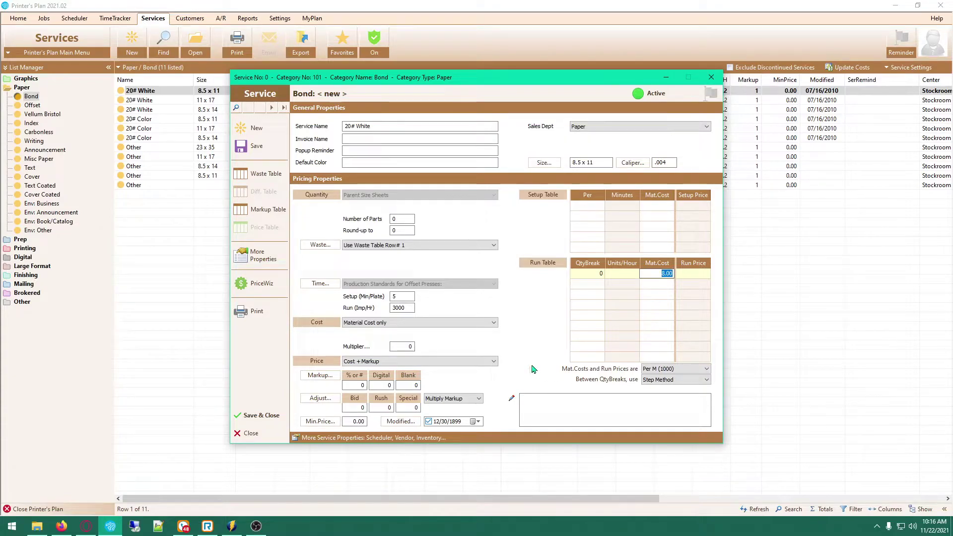
Step: Set the material cost multiplier to 1.2 and keep the pricing method at Cost + Markup
{"action": "left_click", "coordinate": [407, 347]}
{"action": "type", "text": "1.2"}
{"action": "left_click", "coordinate": [667, 274]}
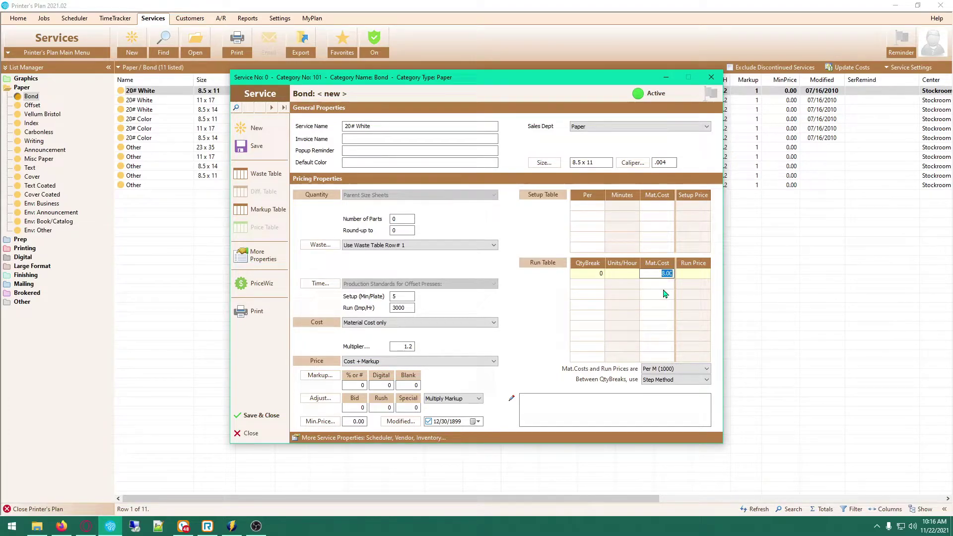
{"action": "left_click", "coordinate": [374, 362]}
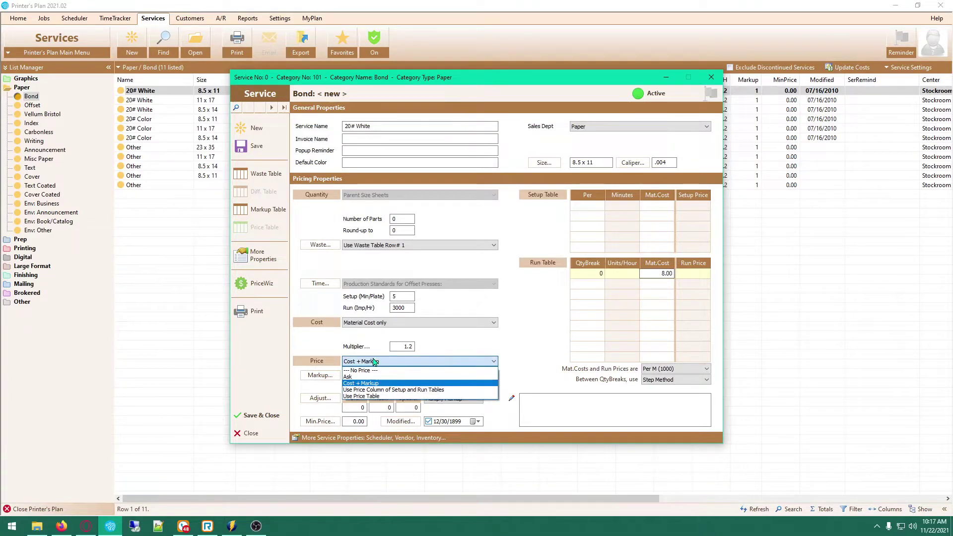
{"action": "left_click", "coordinate": [400, 362]}
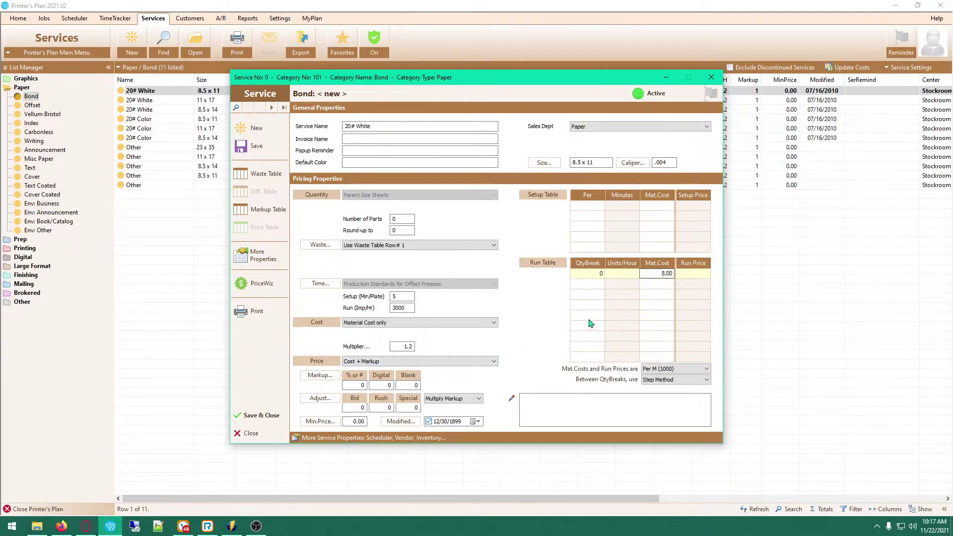
{"action": "left_click", "coordinate": [399, 348]}
{"action": "left_click", "coordinate": [358, 386]}
{"action": "key", "text": "Tab"}
{"action": "key", "text": "Tab"}
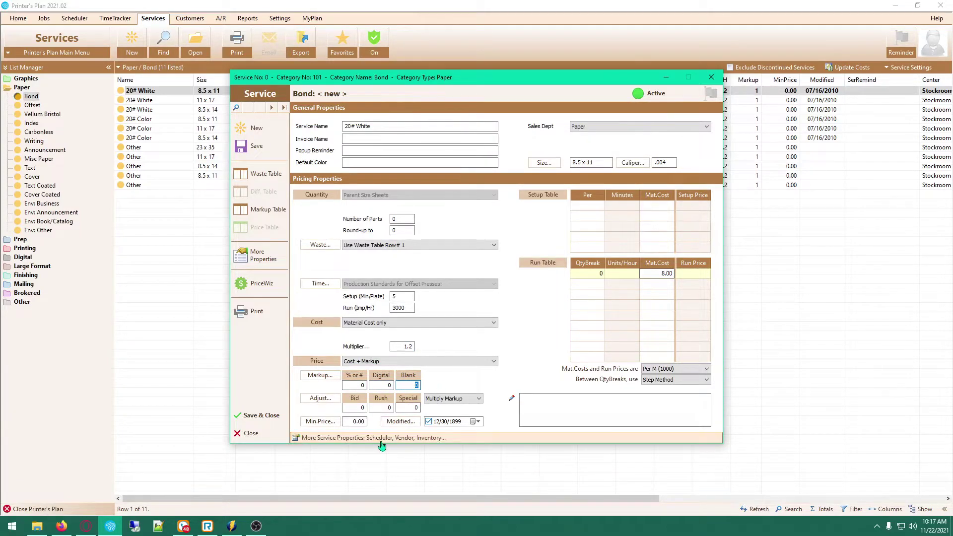
{"action": "left_click", "coordinate": [358, 385]}
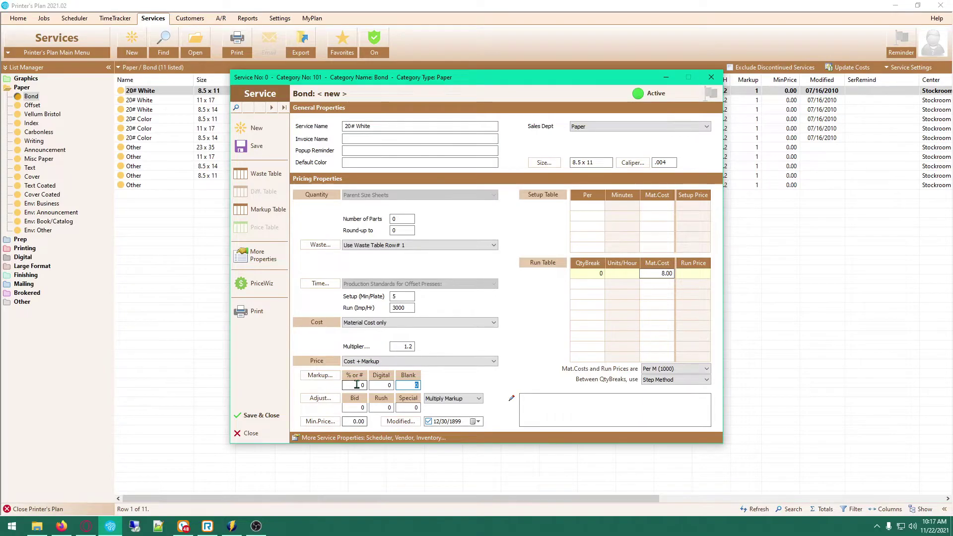
{"action": "left_click", "coordinate": [382, 385]}
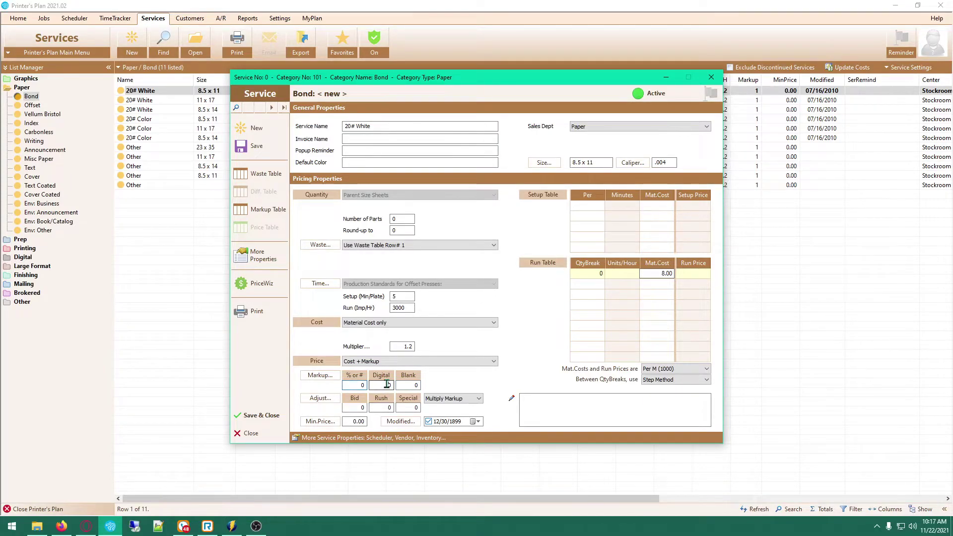
{"action": "left_click", "coordinate": [406, 385]}
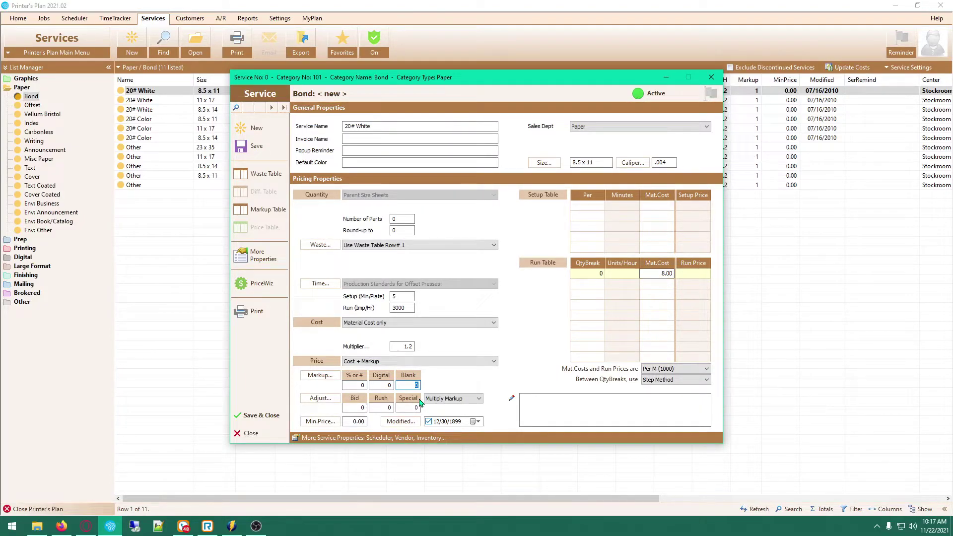
Step: Set the service's markup to row 1, the Digital markup to 20 and the Blank markup to 100
{"action": "key", "text": "shift+Tab"}
{"action": "key", "text": "shift+Tab"}
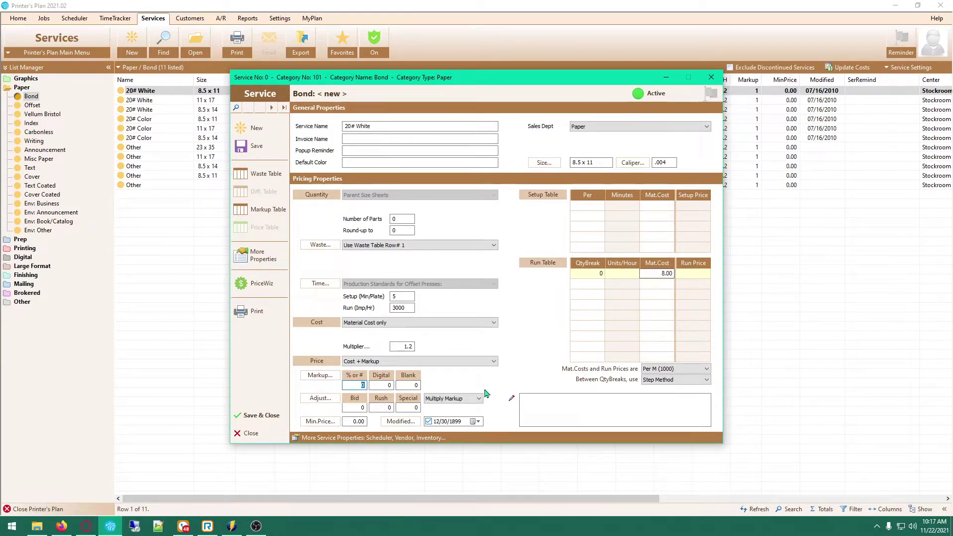
{"action": "type", "text": "1"}
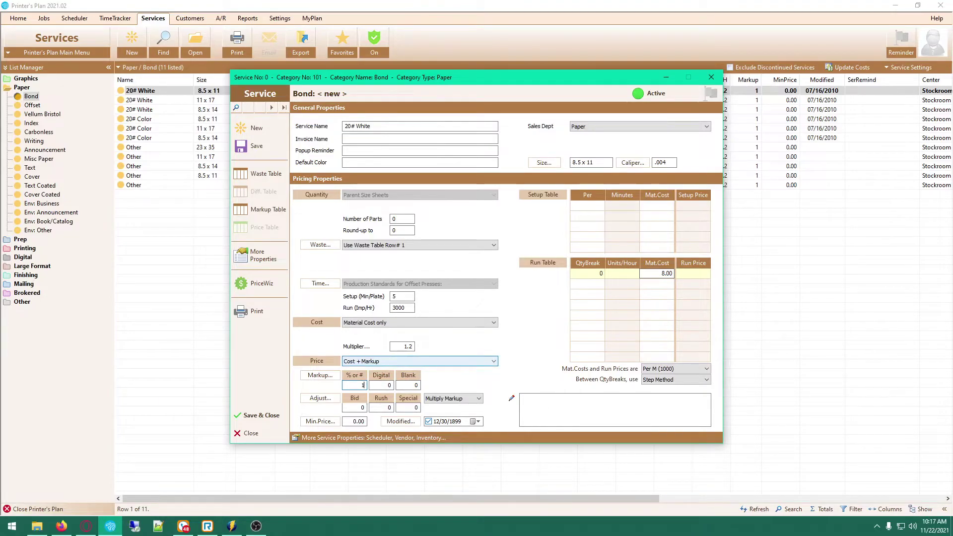
{"action": "key", "text": "Tab"}
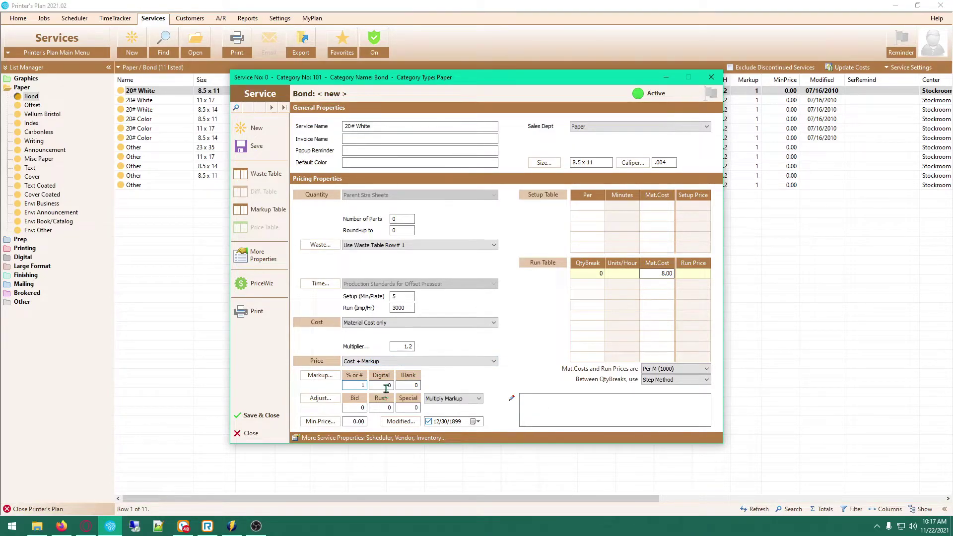
{"action": "type", "text": "20"}
{"action": "key", "text": "Tab"}
{"action": "type", "text": "100"}
{"action": "key", "text": "shift+Tab"}
{"action": "key", "text": "shift+Tab"}
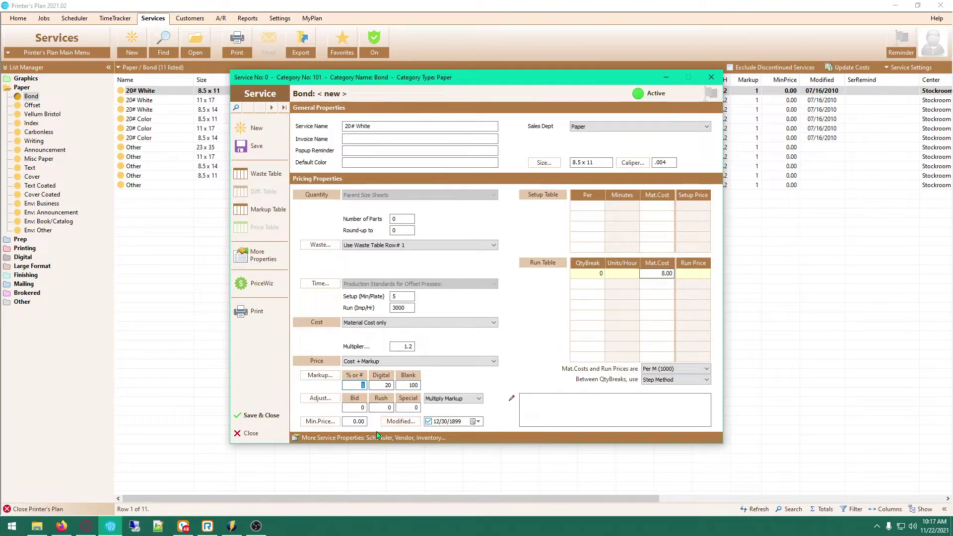
Step: Read the help explanation of the available ways to mark up the cost, and close it
{"action": "left_click", "coordinate": [331, 377]}
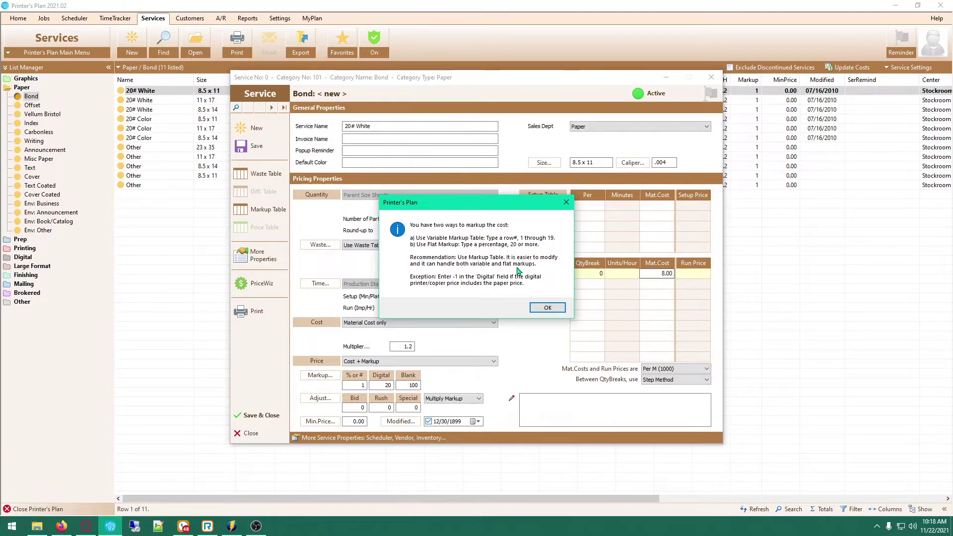
{"action": "left_click", "coordinate": [562, 308]}
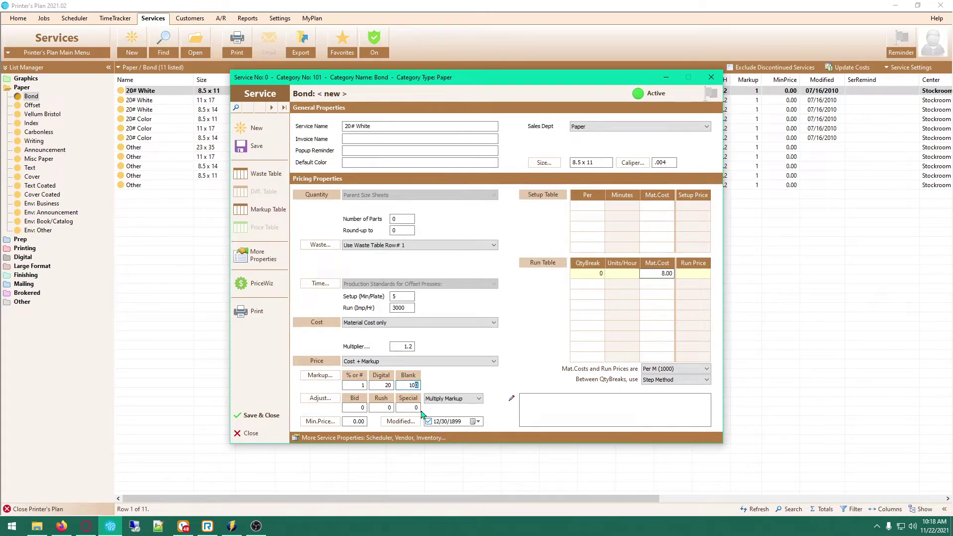
{"action": "key", "text": "shift+Tab"}
{"action": "key", "text": "shift+Tab"}
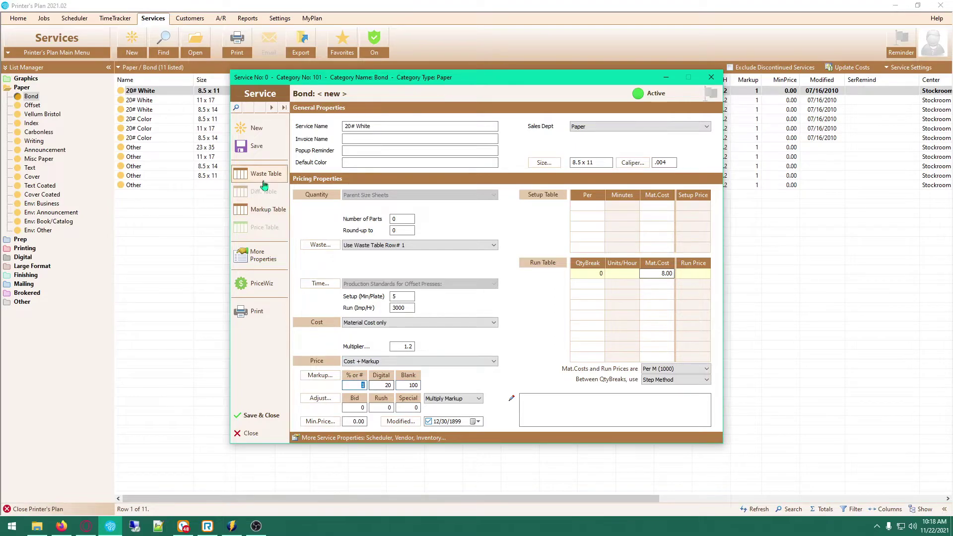
Step: Examine the Markup Table's cost breaks, the Low row's percentages and the empty rows, and leave it without saving changes
{"action": "left_click", "coordinate": [267, 211]}
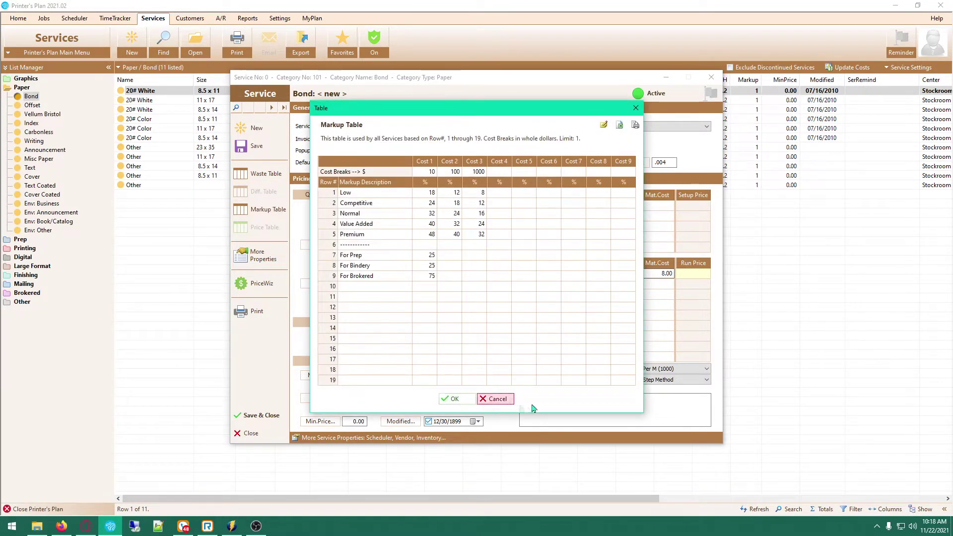
{"action": "left_click", "coordinate": [358, 192]}
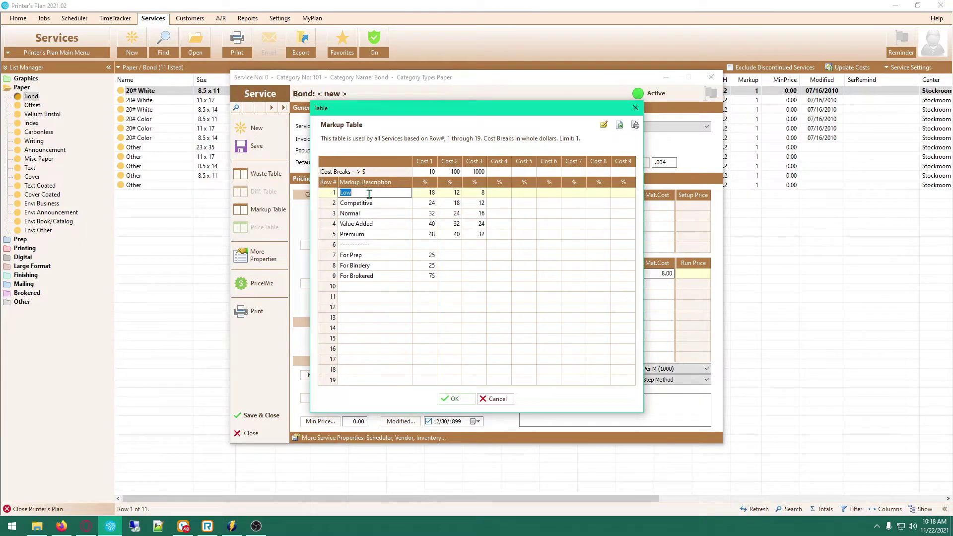
{"action": "left_click", "coordinate": [430, 172]}
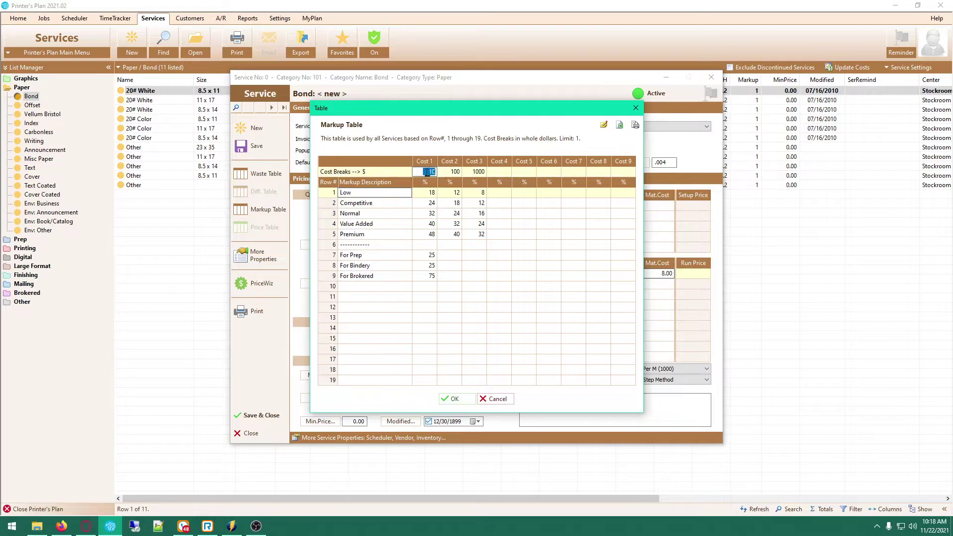
{"action": "left_click", "coordinate": [453, 173]}
{"action": "left_click", "coordinate": [478, 174]}
{"action": "left_click", "coordinate": [431, 192]}
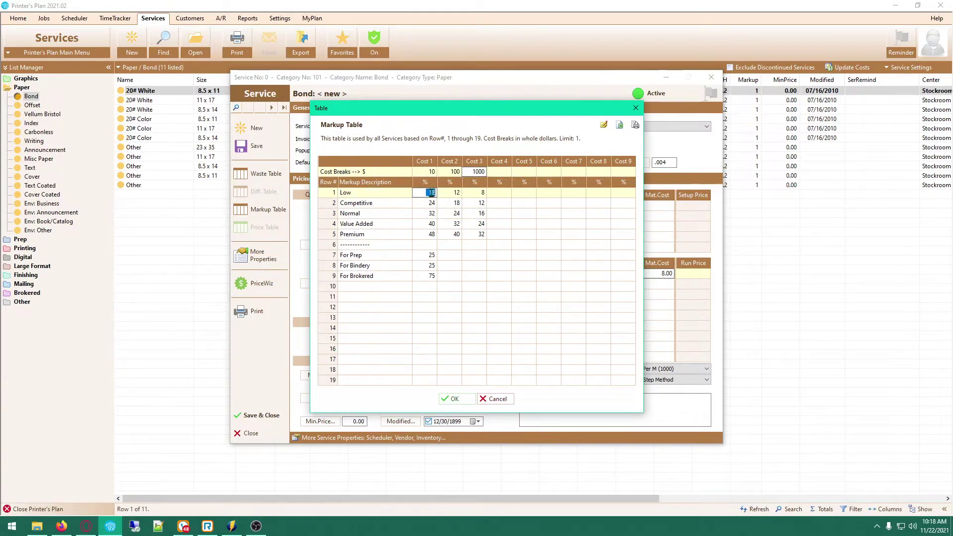
{"action": "left_click", "coordinate": [454, 193]}
{"action": "left_click", "coordinate": [480, 193]}
{"action": "left_click", "coordinate": [364, 285]}
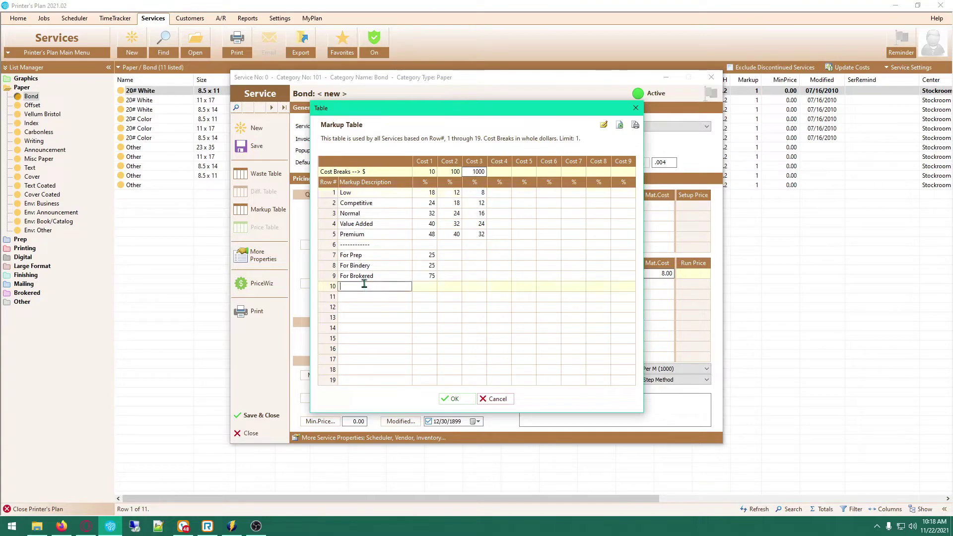
{"action": "left_click", "coordinate": [444, 285]}
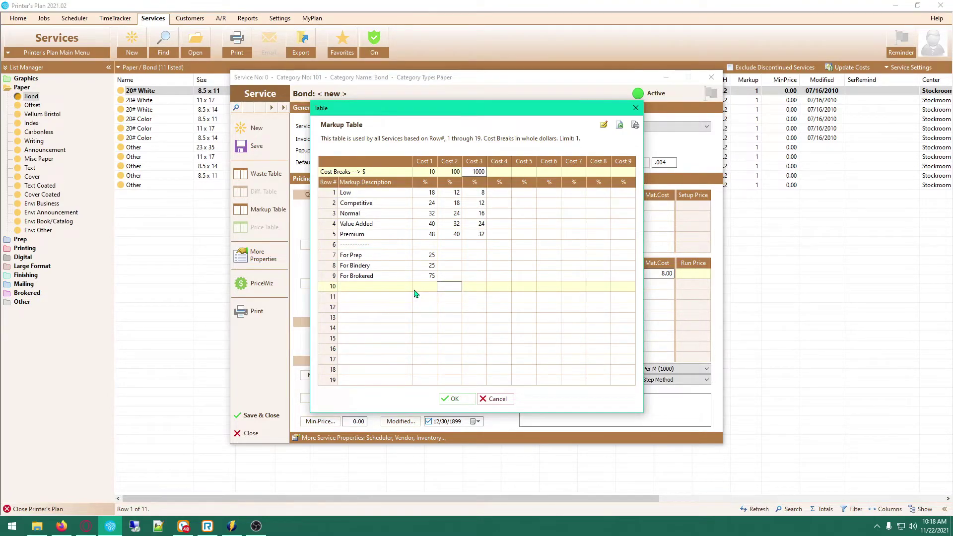
{"action": "left_click", "coordinate": [500, 398]}
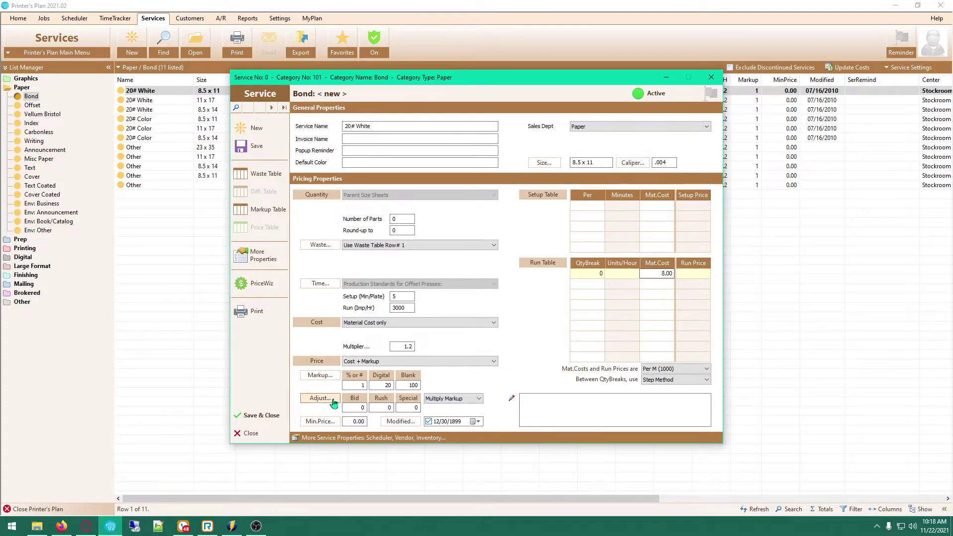
Step: Consult the price adjustment help, and set the Bid, Rush and Special multipliers to .75, 1.5 and 2 with Multiply Markup
{"action": "left_click", "coordinate": [329, 403]}
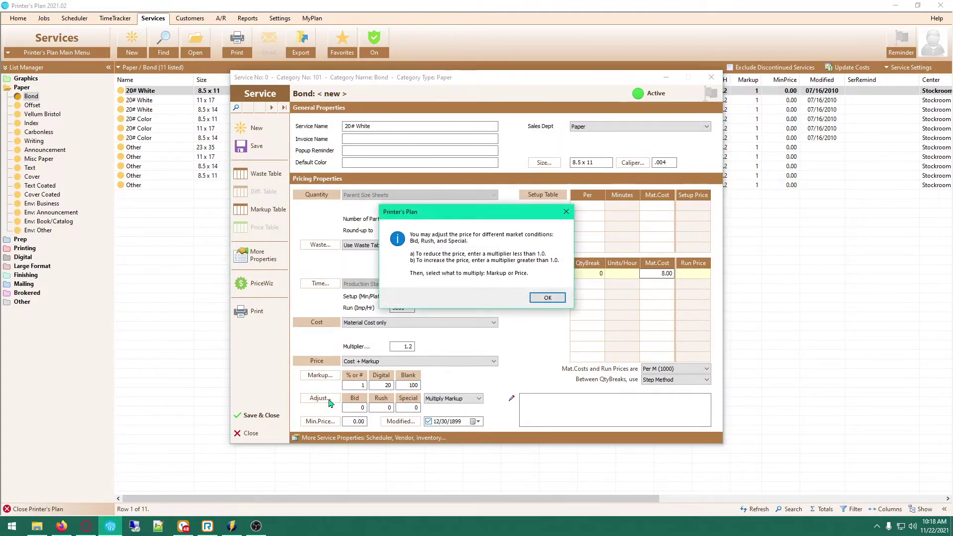
{"action": "left_click", "coordinate": [546, 299]}
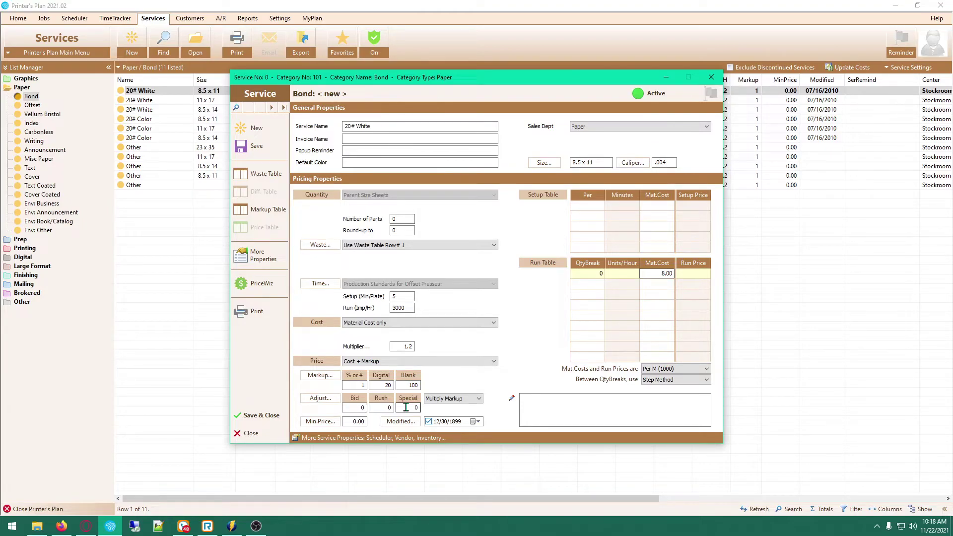
{"action": "key", "text": "shift+Tab"}
{"action": "key", "text": "shift+Tab"}
{"action": "type", "text": ".7"}
{"action": "left_click", "coordinate": [380, 408]}
{"action": "type", "text": "1.5"}
{"action": "left_click", "coordinate": [412, 407]}
{"action": "left_click", "coordinate": [452, 401]}
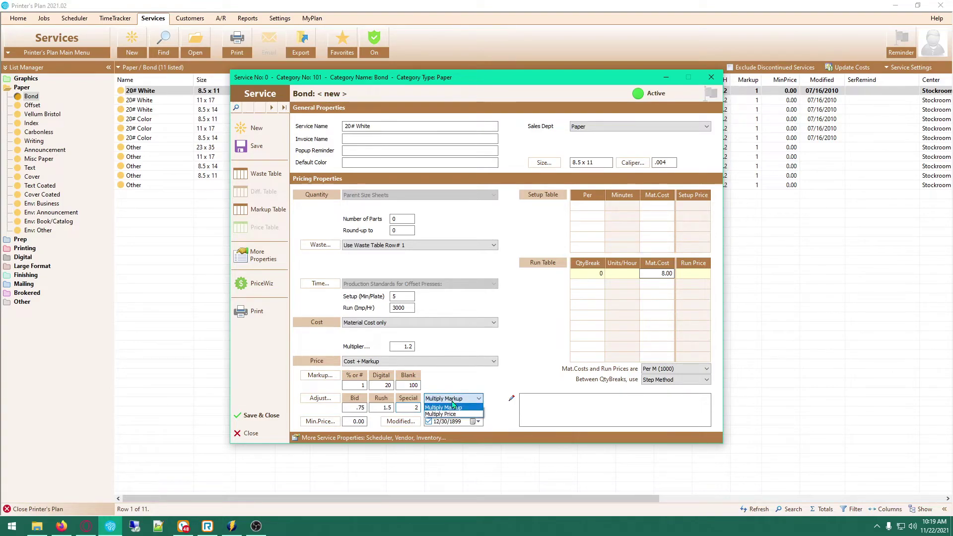
{"action": "left_click", "coordinate": [465, 407]}
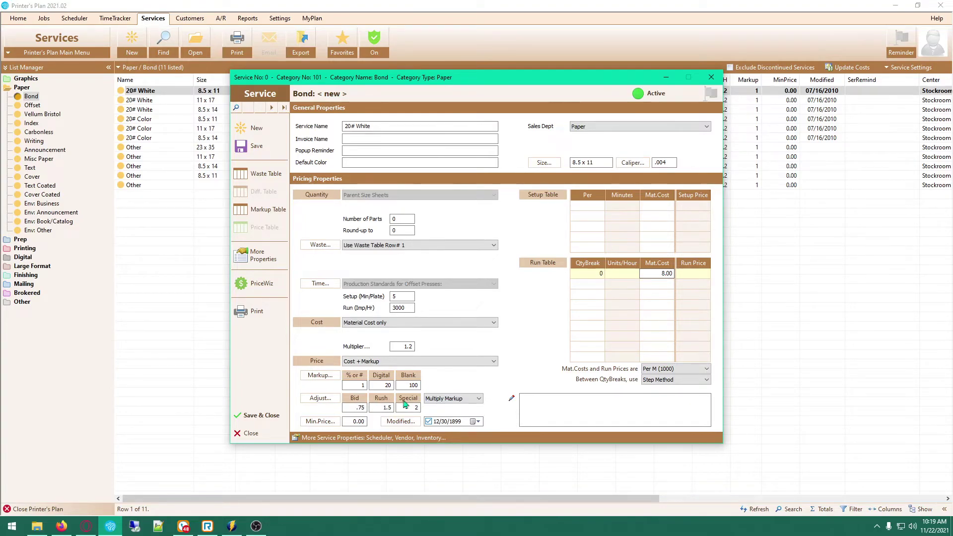
Step: Set the minimum price to 10.00 and update the modified date to today with the note "11/22/2021: Modified cost"
{"action": "left_click", "coordinate": [361, 421]}
{"action": "type", "text": "1"}
{"action": "left_click", "coordinate": [401, 421]}
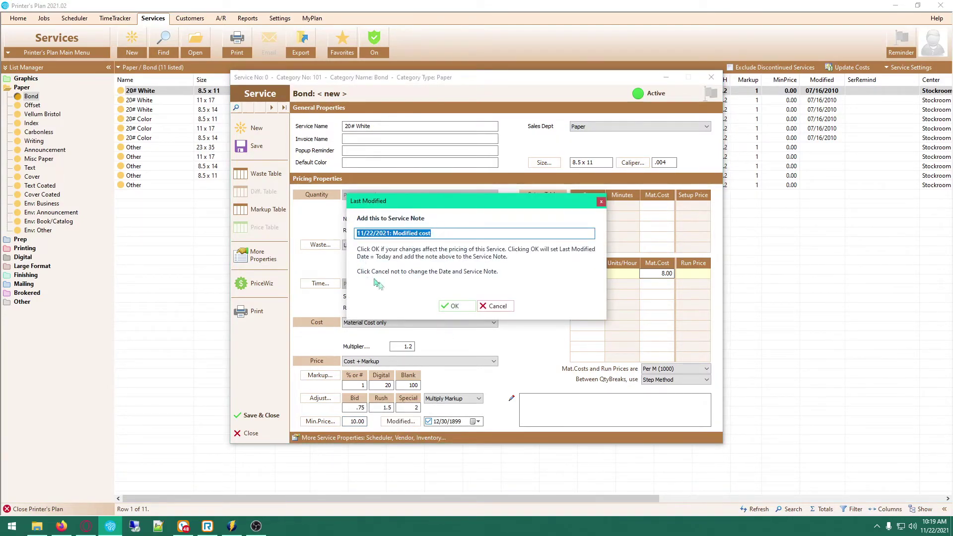
{"action": "left_click", "coordinate": [464, 314]}
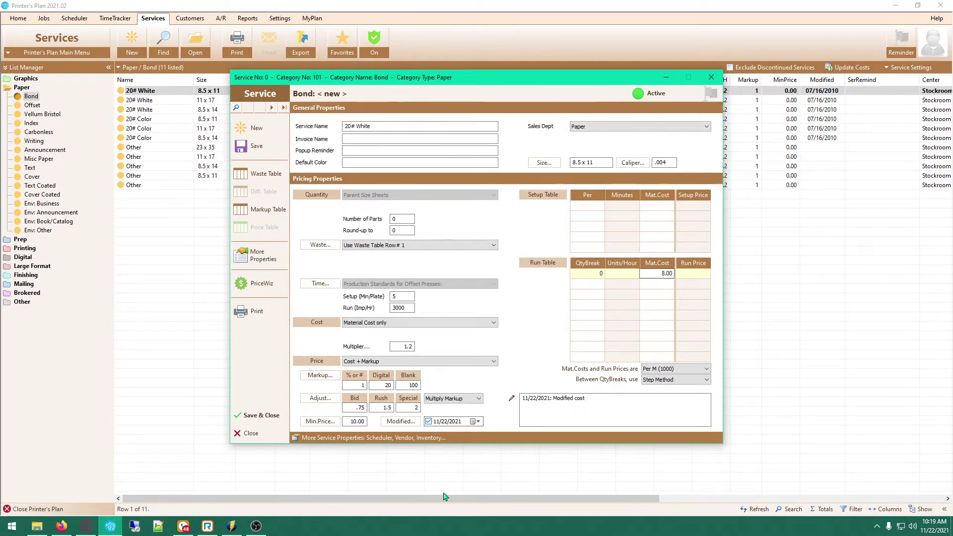
Step: Examine the service note and its Date + Time + QNote option in the note editor, and close it without saving
{"action": "left_click_drag", "start_coordinate": [602, 397], "coordinate": [490, 395]}
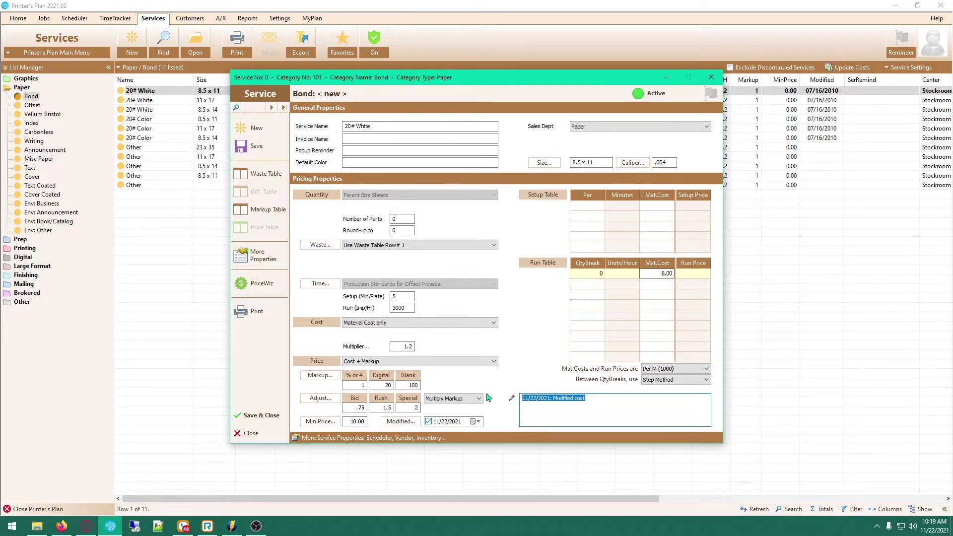
{"action": "left_click", "coordinate": [550, 414]}
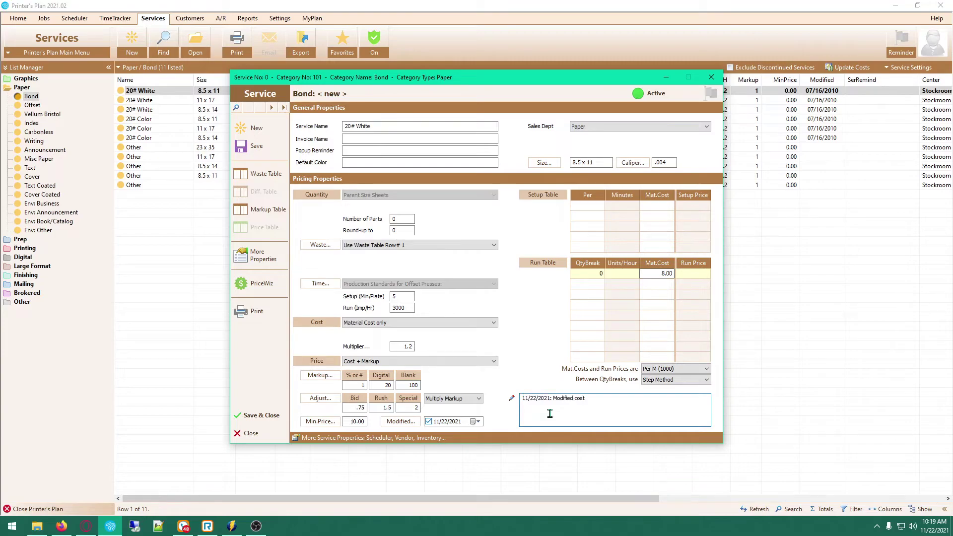
{"action": "left_click", "coordinate": [511, 402]}
{"action": "left_click_drag", "start_coordinate": [411, 206], "coordinate": [481, 163]}
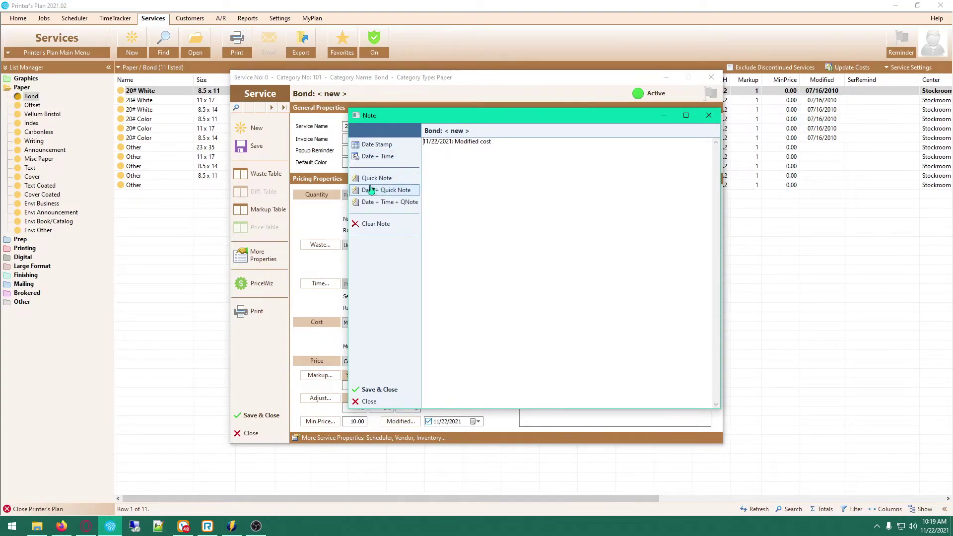
{"action": "left_click", "coordinate": [397, 202]}
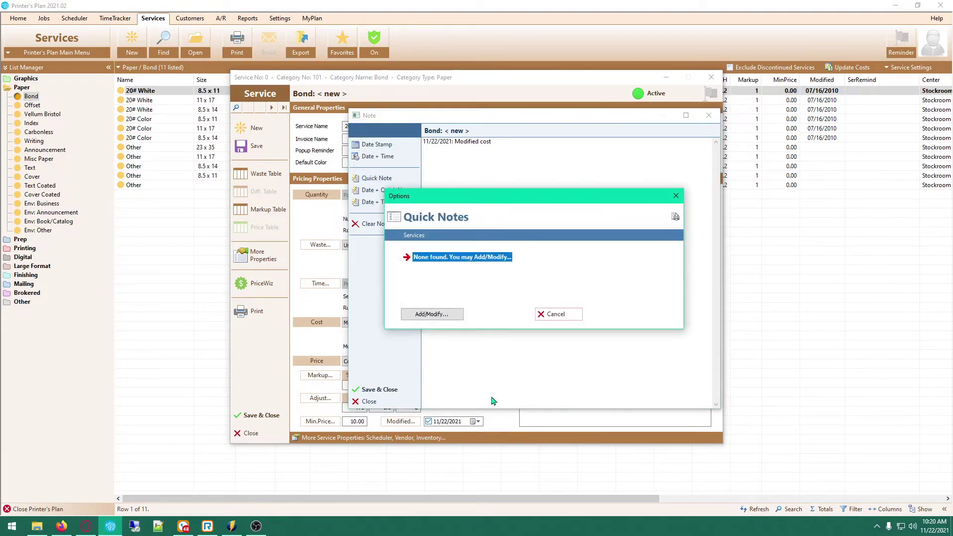
{"action": "left_click", "coordinate": [431, 260]}
{"action": "left_click", "coordinate": [544, 313]}
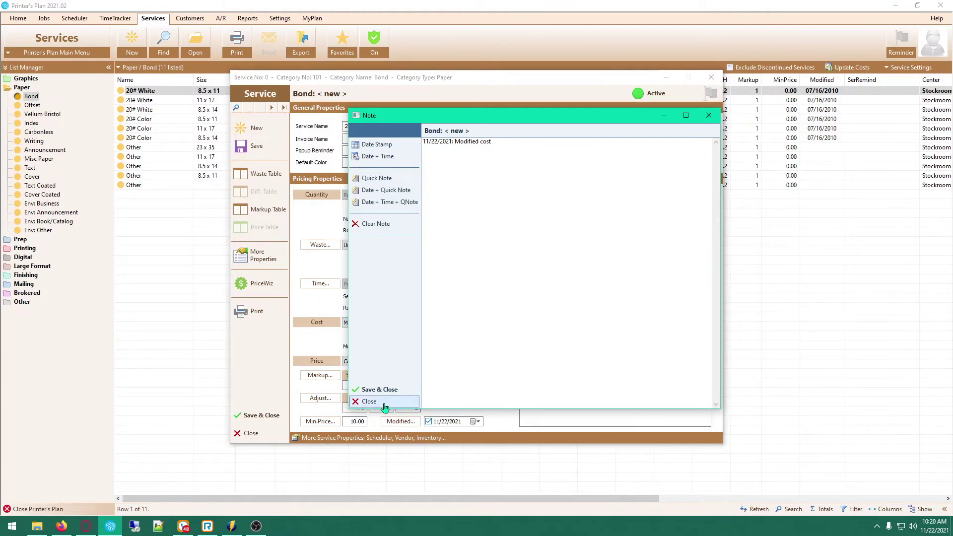
{"action": "left_click", "coordinate": [367, 401]}
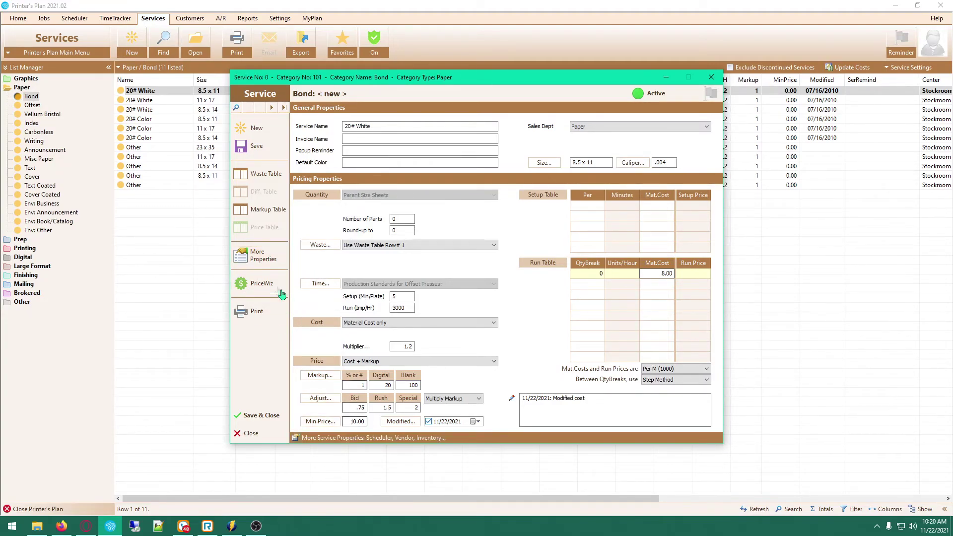
Step: In the additional service properties, set the default vendor to Atlantic Paper with SKU 123456 and save
{"action": "left_click", "coordinate": [252, 256]}
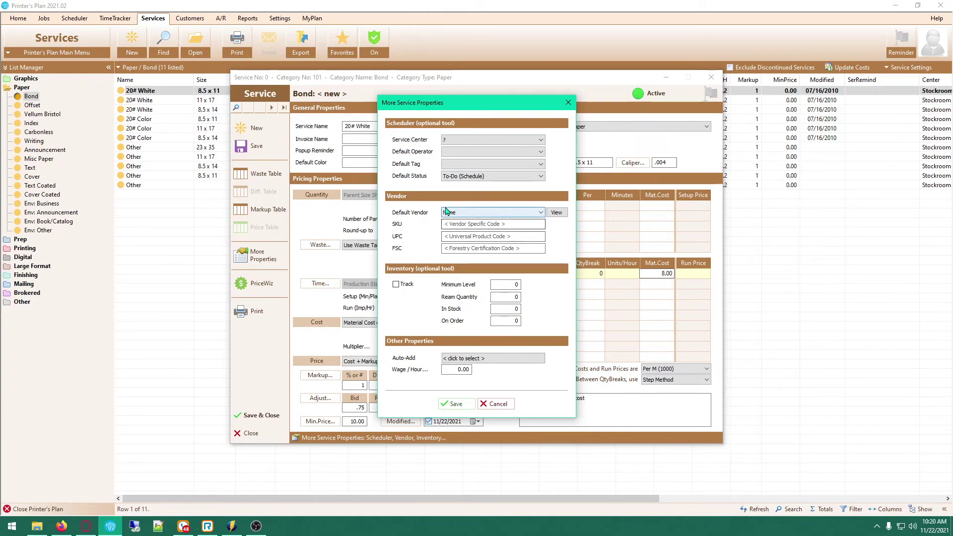
{"action": "left_click", "coordinate": [468, 213]}
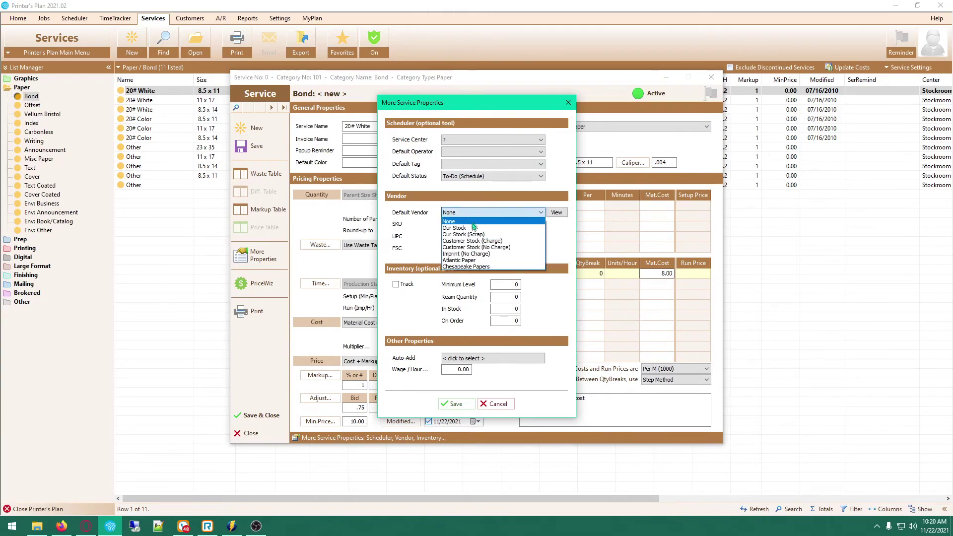
{"action": "left_click", "coordinate": [473, 260]}
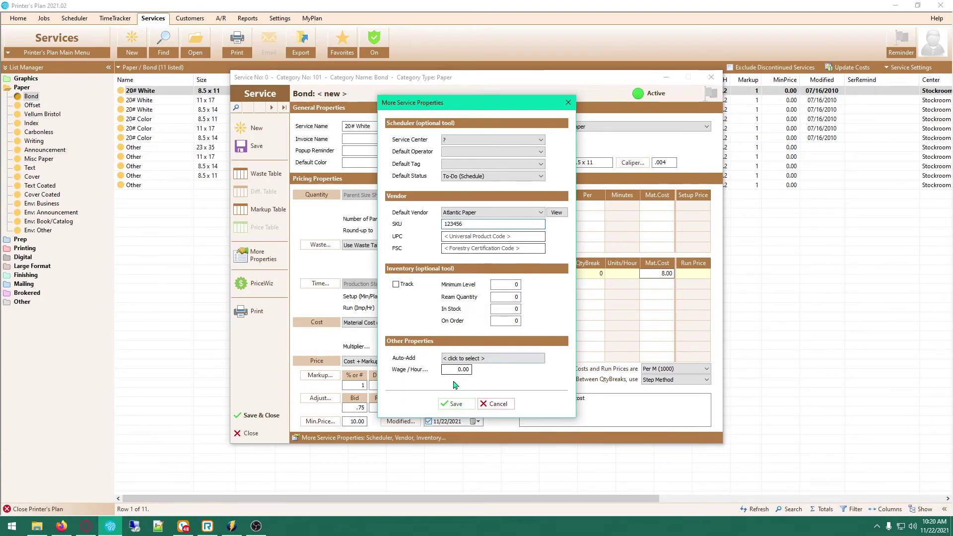
{"action": "left_click", "coordinate": [454, 403]}
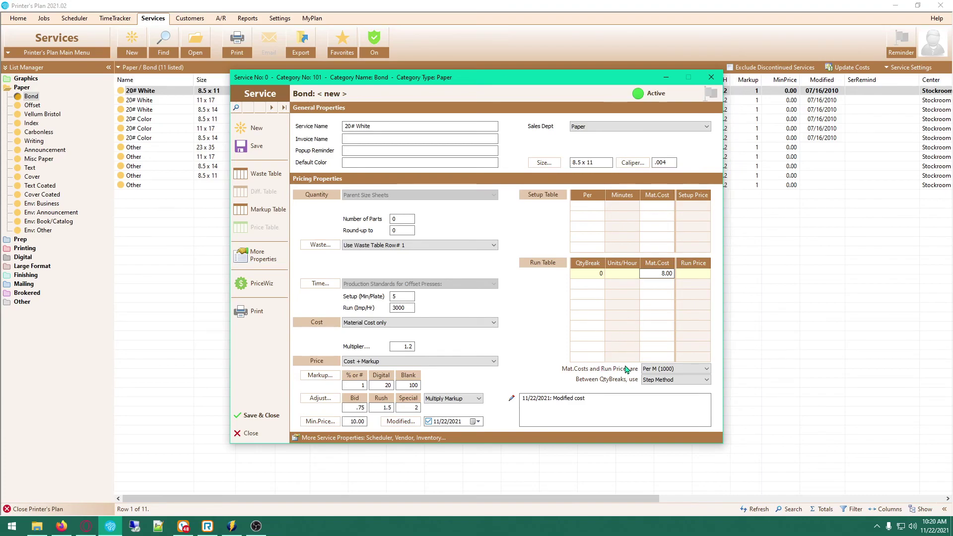
{"action": "left_click", "coordinate": [660, 369]}
{"action": "left_click", "coordinate": [660, 370]}
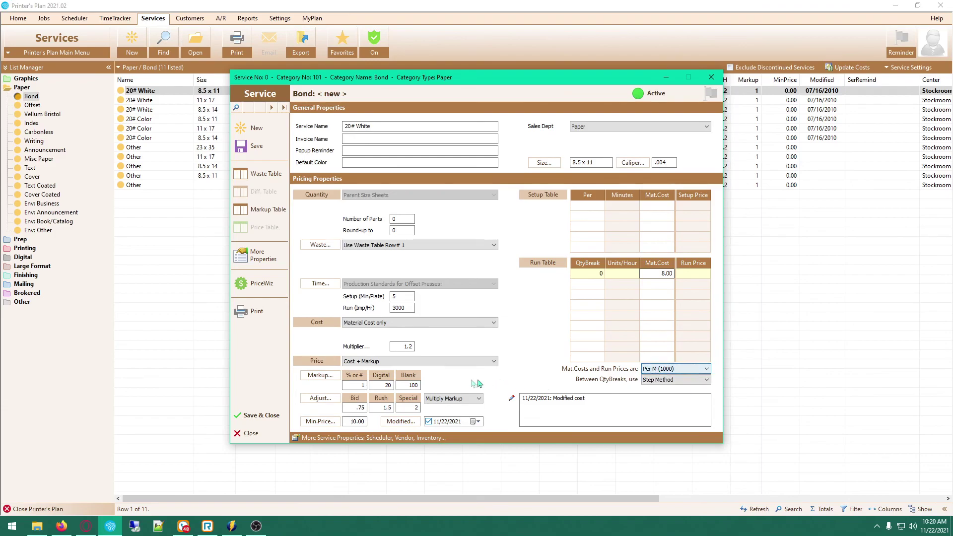
{"action": "left_click_drag", "start_coordinate": [393, 347], "coordinate": [426, 349]}
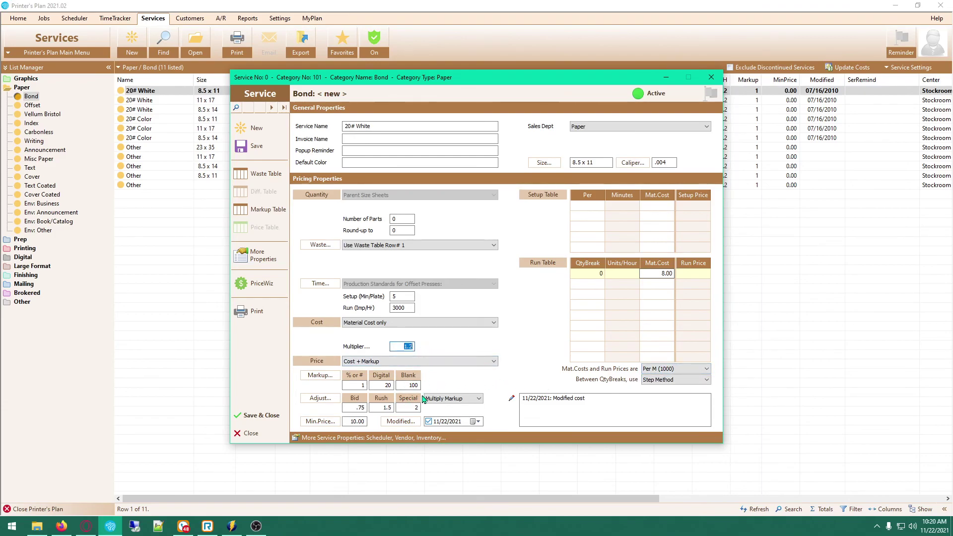